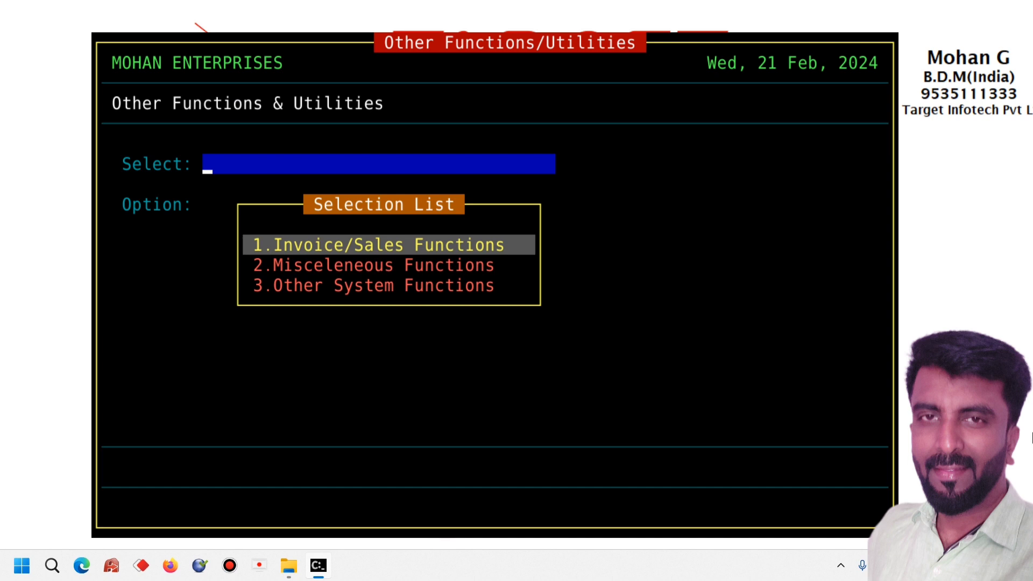
- Open Enter Receipts for Invoices from the Invoice/Sales Functions using the View and Select option
key("Return")
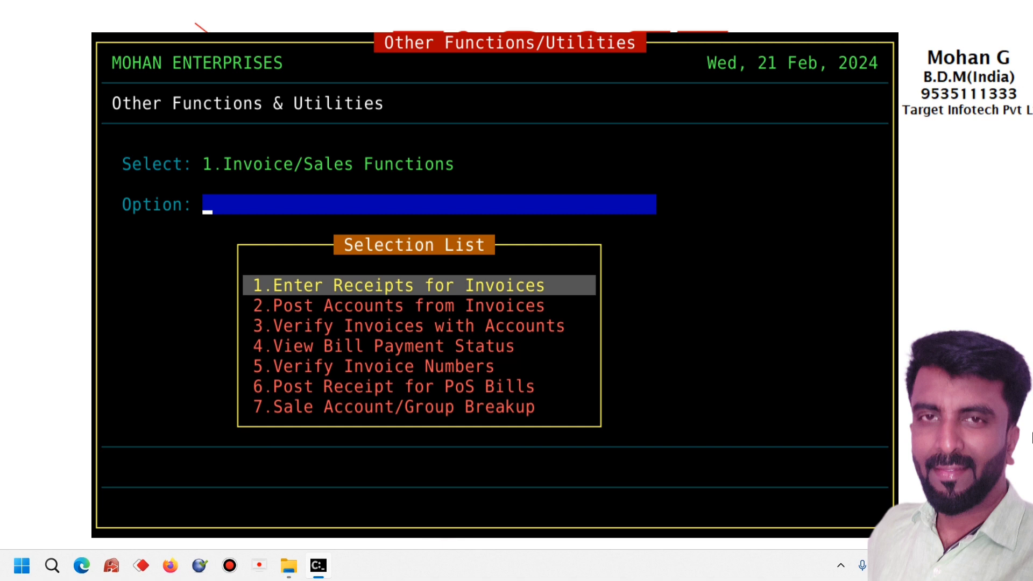
key("Return")
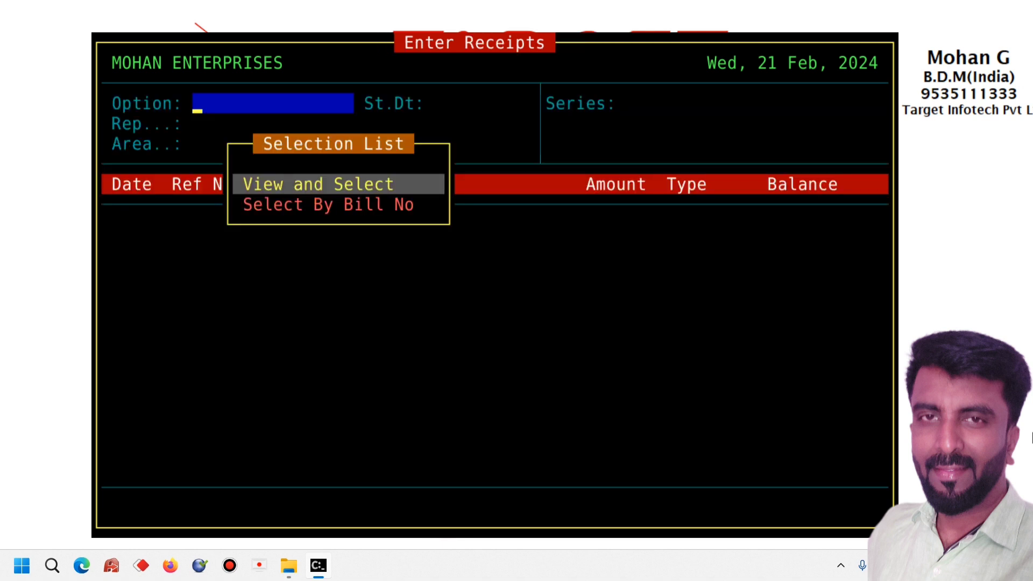
key("Down")
key("Up")
key("Return")
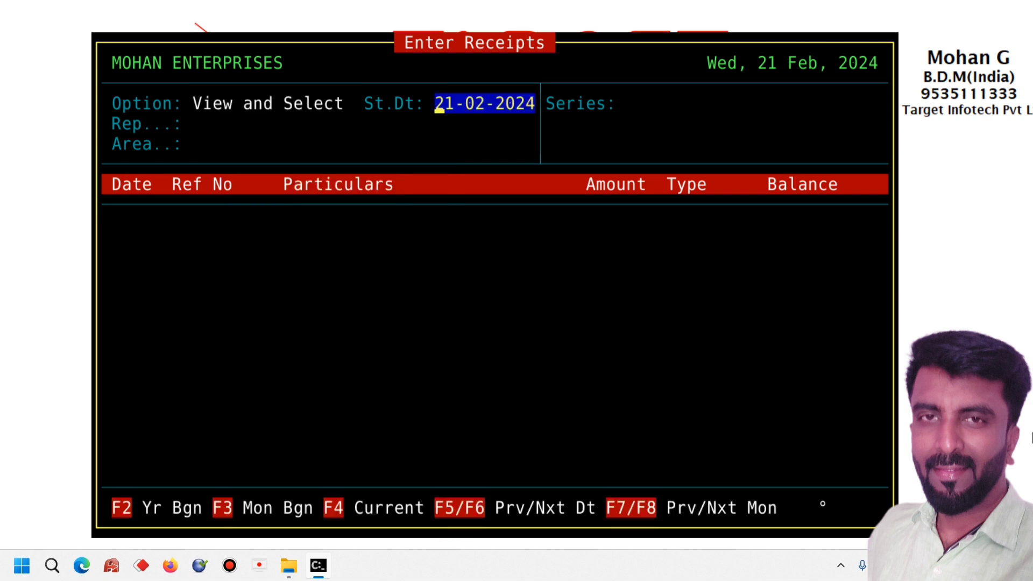
- List outstanding bills with start date 21-02-2024, no rep or area filter, series ALL and bill type All Bills
key("Return")
key("Return")
key("Return")
key("Return")
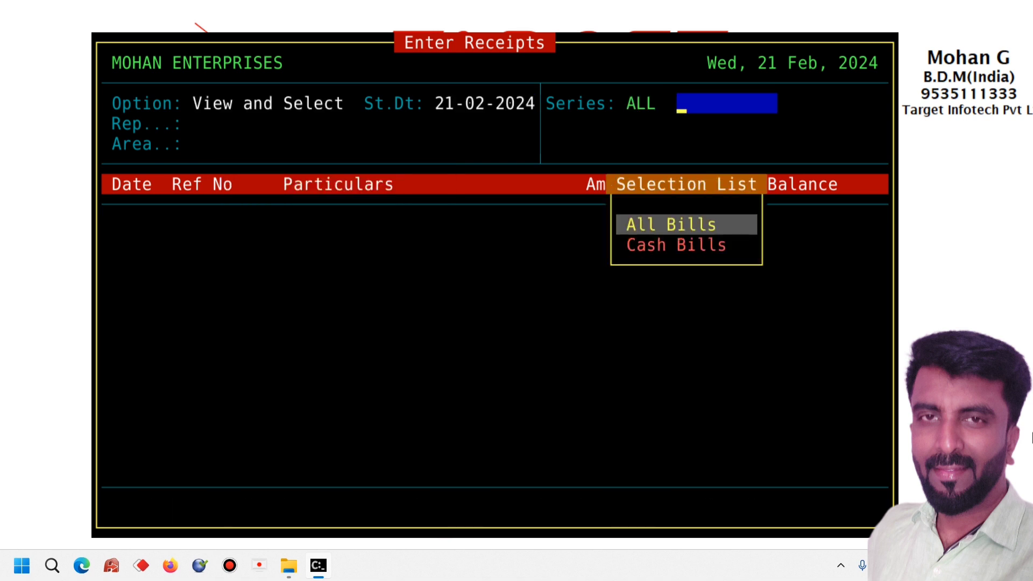
key("Return")
key("Return")
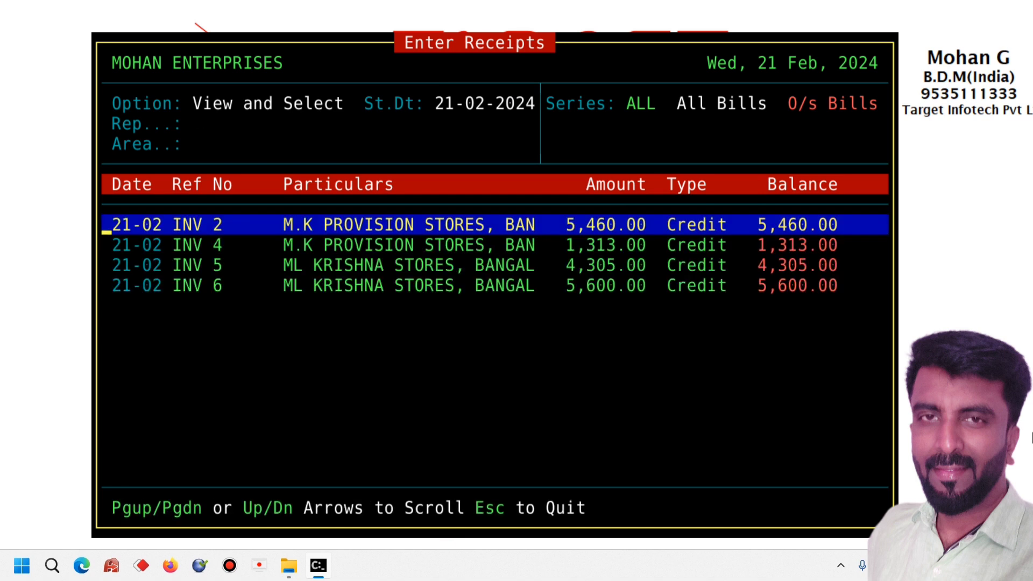
- Start posting a receipt for invoice INV 5 of ML KRISHNA STORES
key("Down")
key("Up")
key("Down")
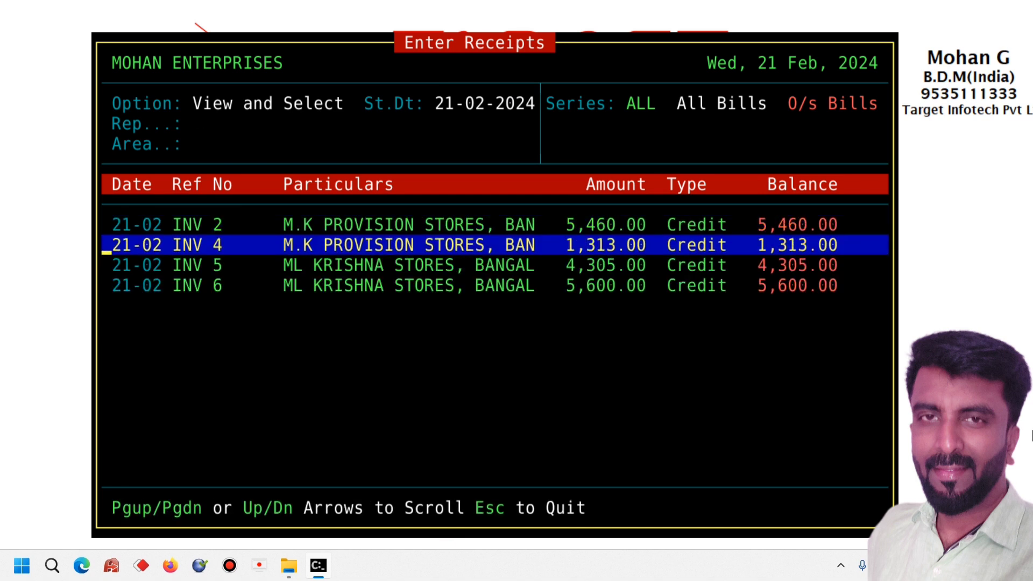
key("Down")
key("Return")
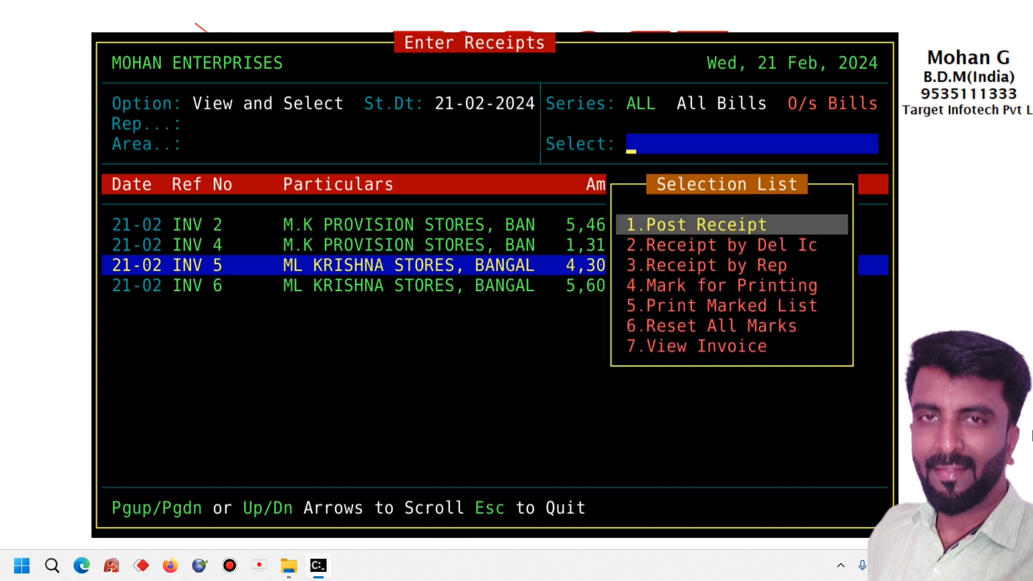
key("Return")
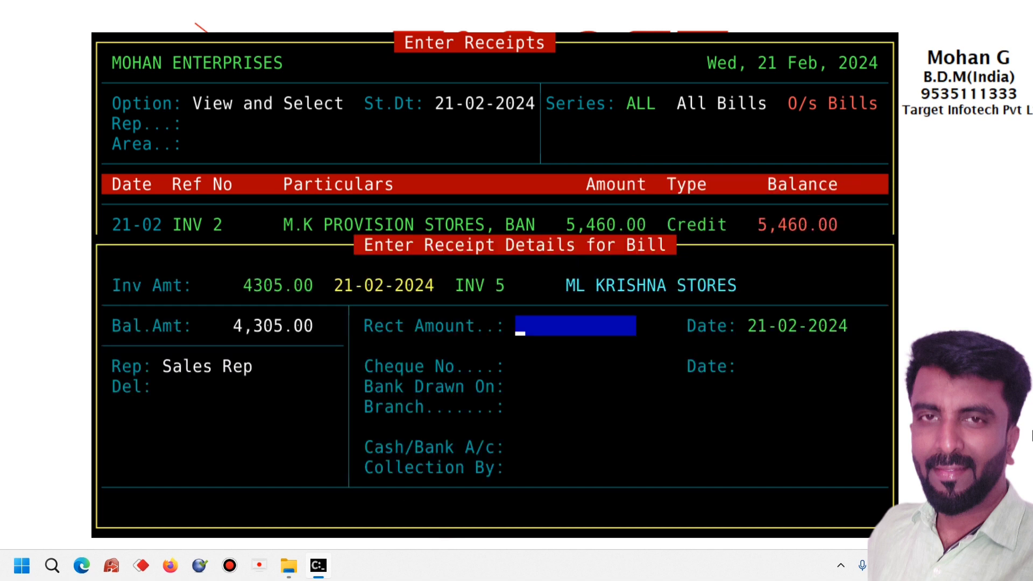
- Set the receipt amount for invoice INV 5 to 1,000
type("5")
key("BackSpace")
key("Return")
type("100")
key("BackSpace")
type("0")
key("Return")
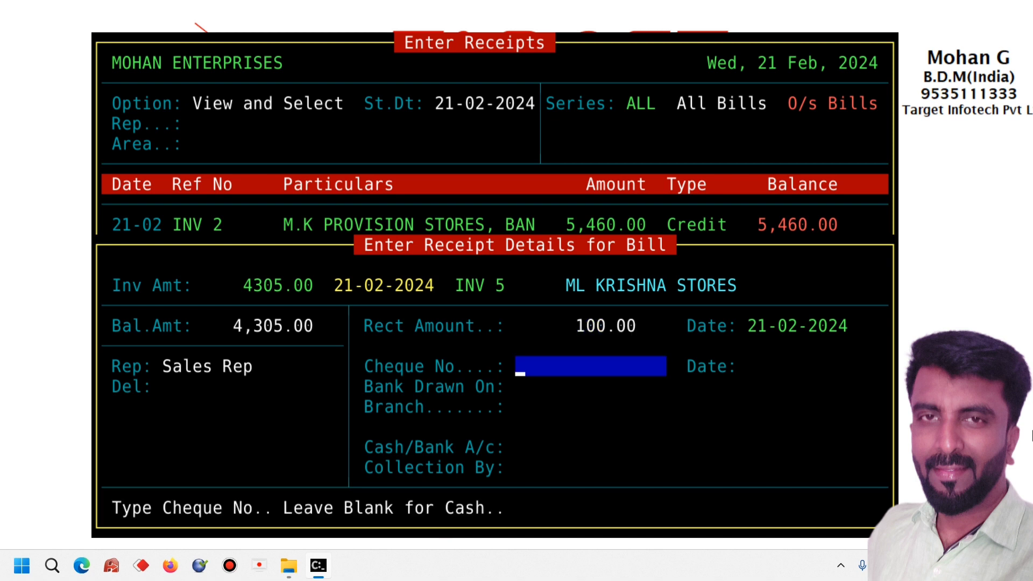
key("Return")
key("Up")
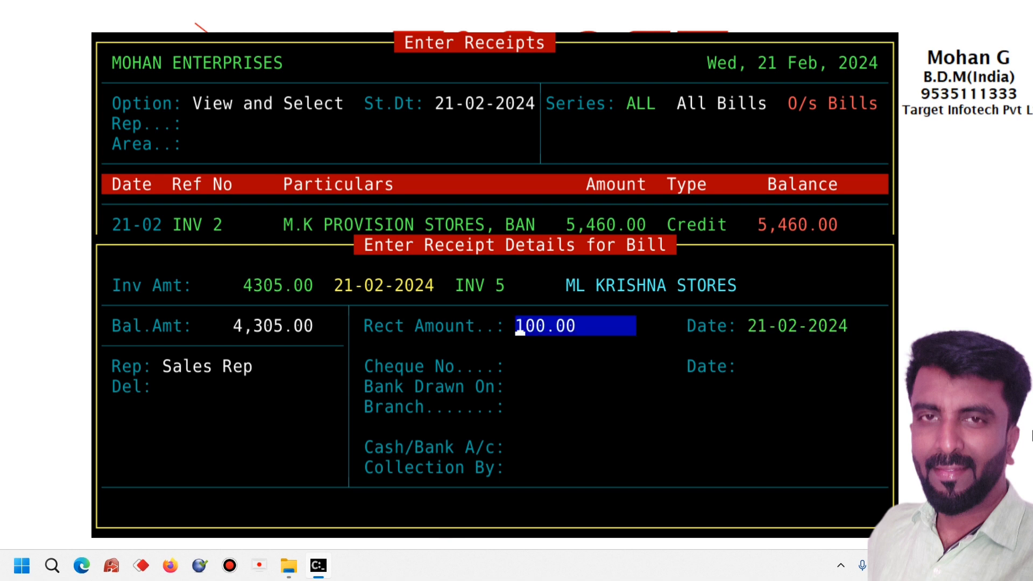
type("1,000")
key("Return")
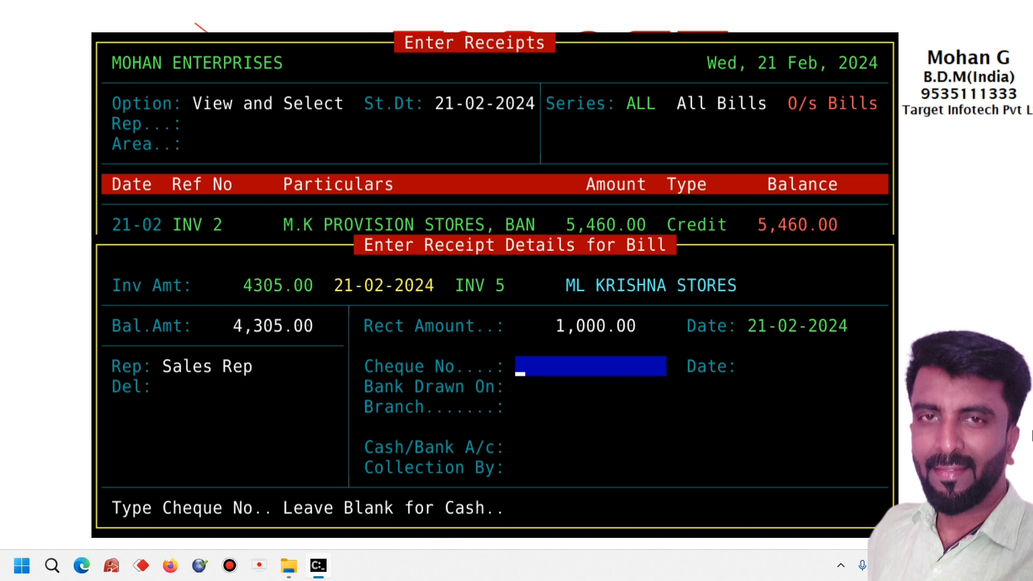
- Leave the cheque number blank and choose Cash A/c as the receipt's cash/bank account
key("Return")
key("Down")
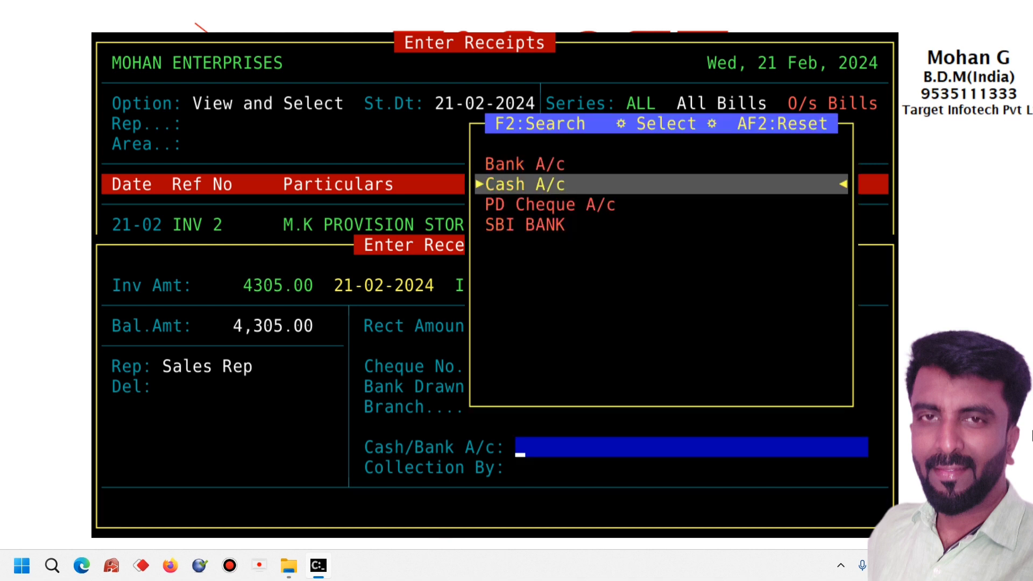
key("Return")
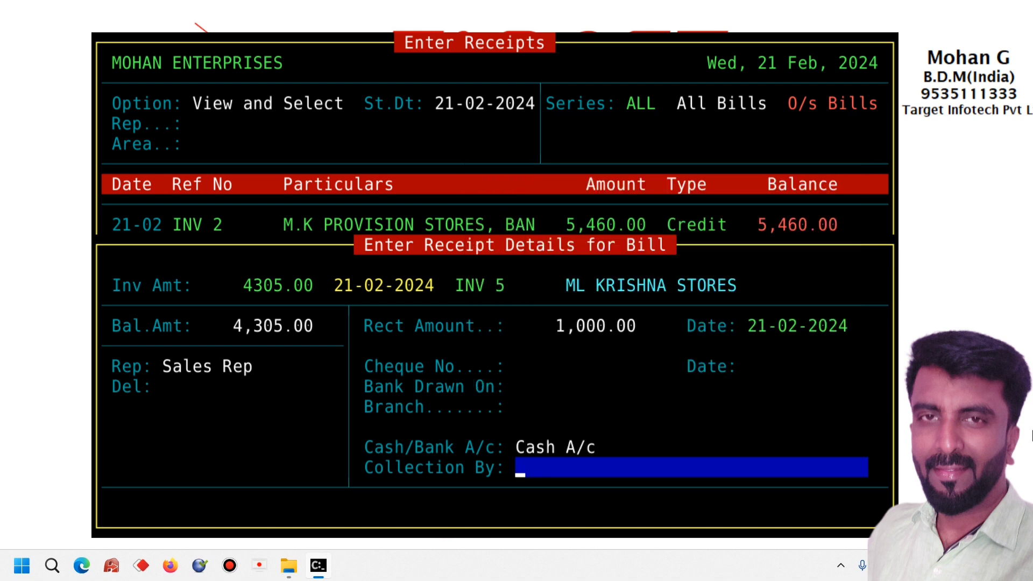
type("E")
key("Escape")
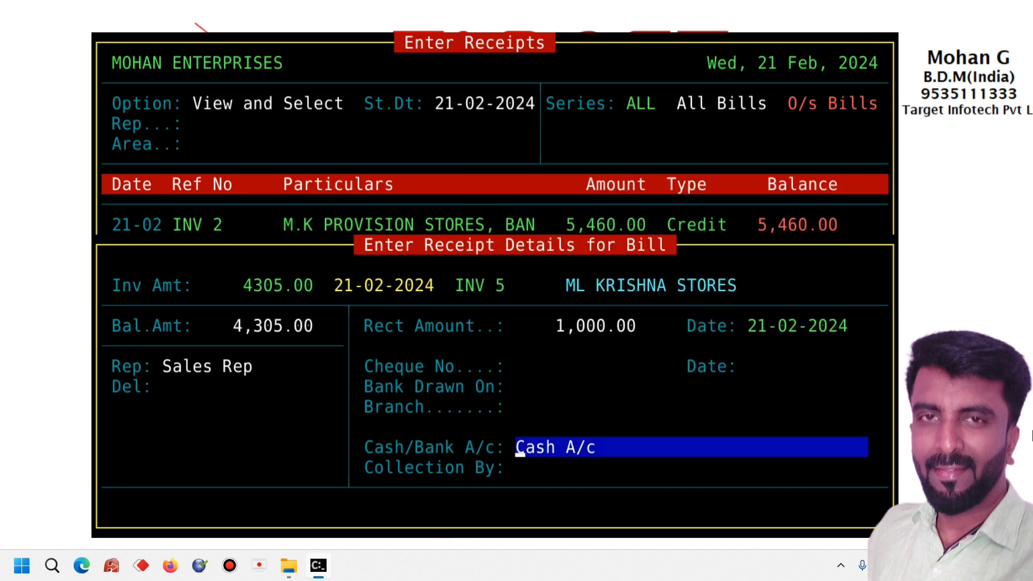
key("Return")
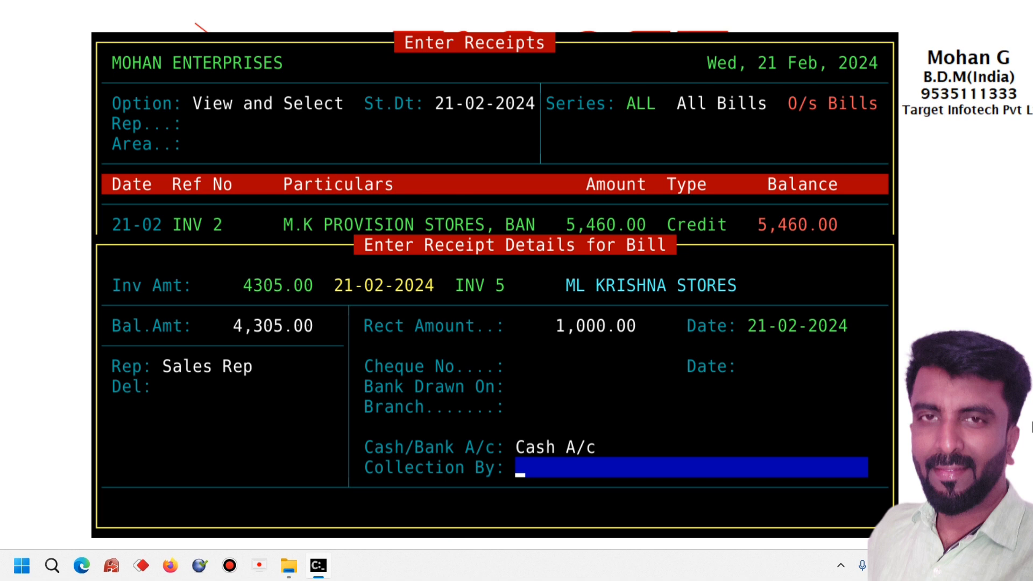
- Abandon the receipt entry for invoice INV 5 without posting it
key("Up")
key("Up")
key("Up")
key("Up")
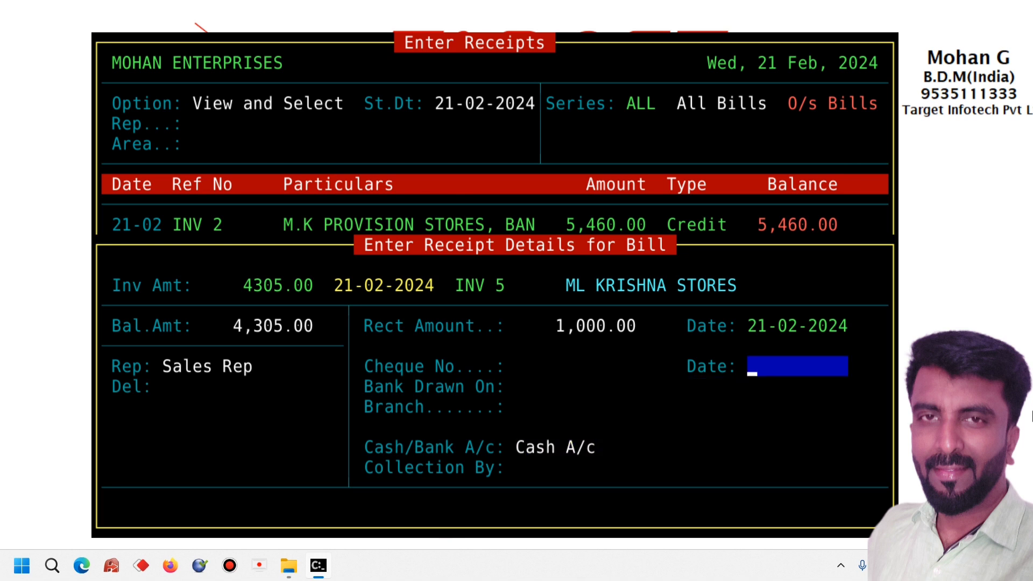
key("Escape")
key("Return")
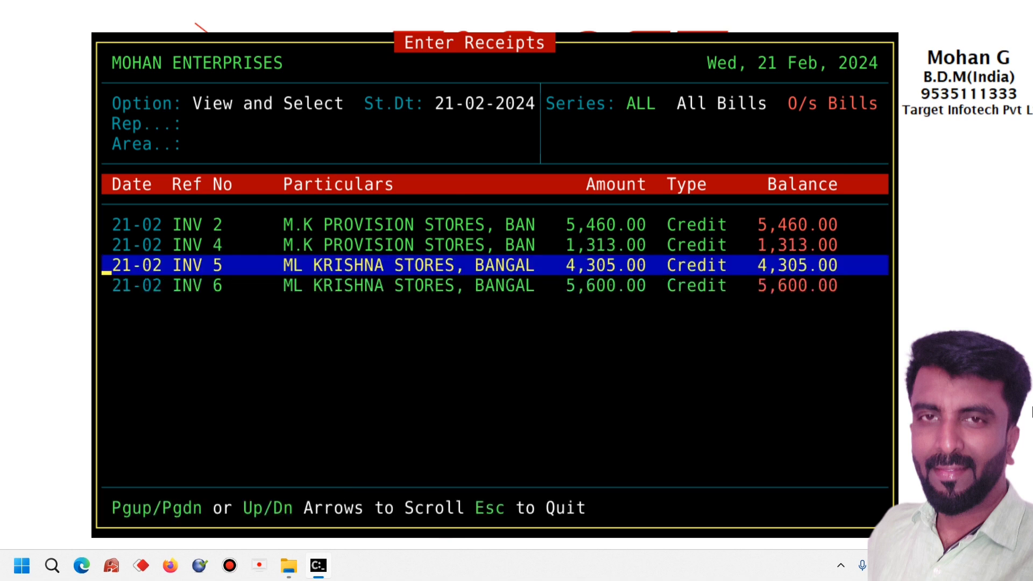
- Leave the bill list and switch the receipt entry option to Select By Bill No
key("Escape")
key("Up")
type("2")
key("Down")
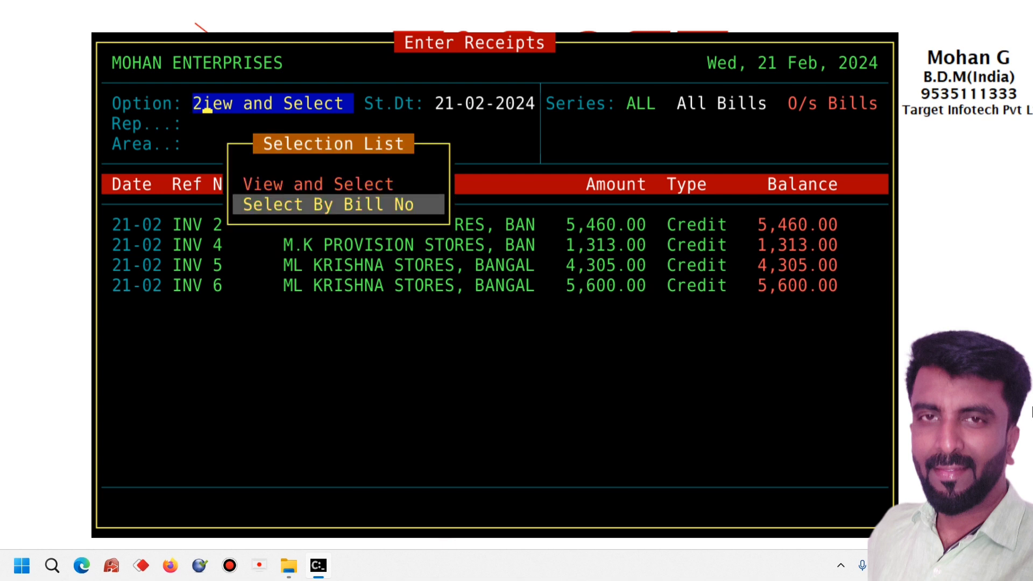
key("Return")
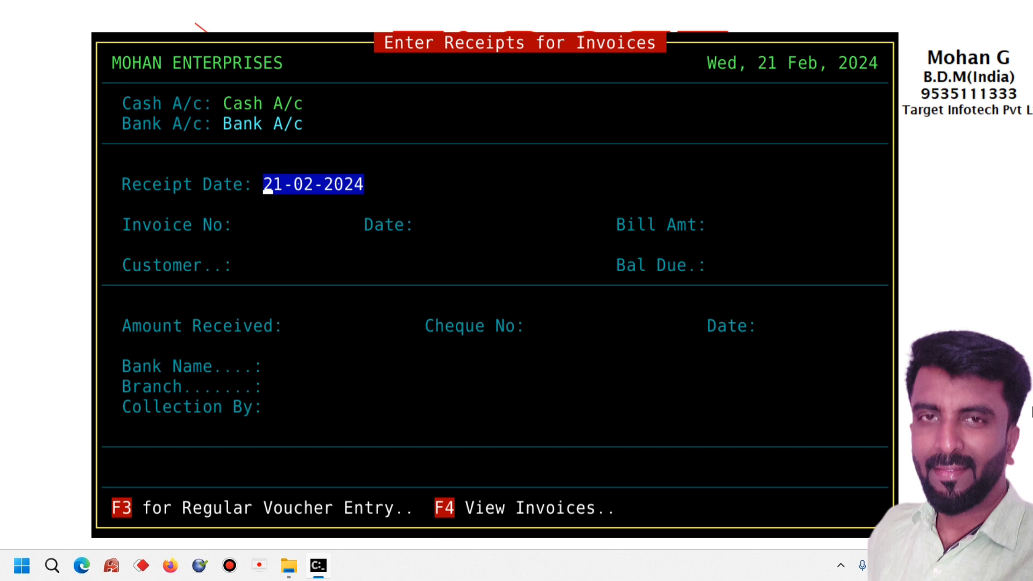
- Retrieve invoice INV 2 for a receipt dated 21-02-2024
key("Return")
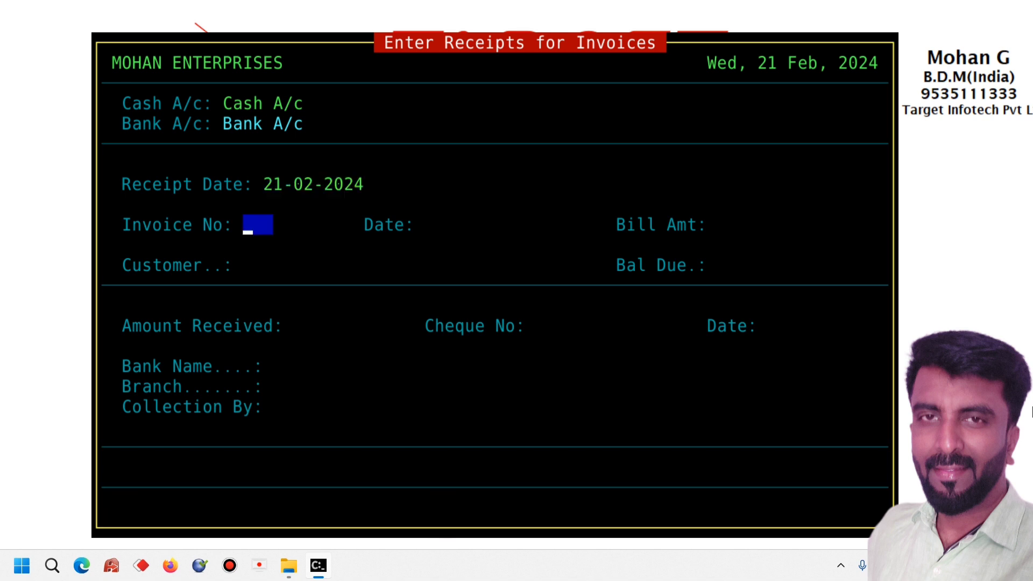
type("INV ")
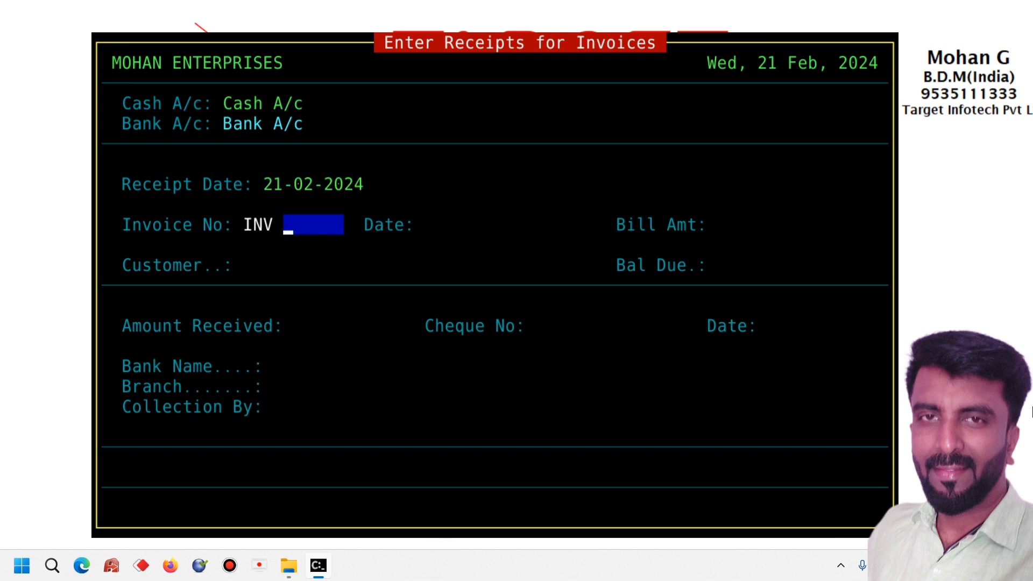
type("2")
key("Return")
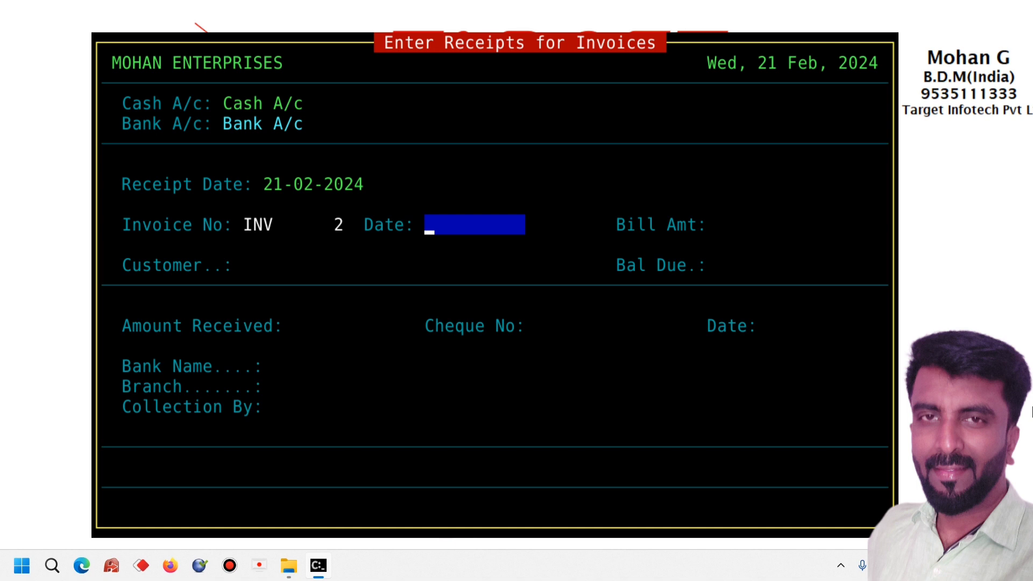
key("Escape")
key("Escape")
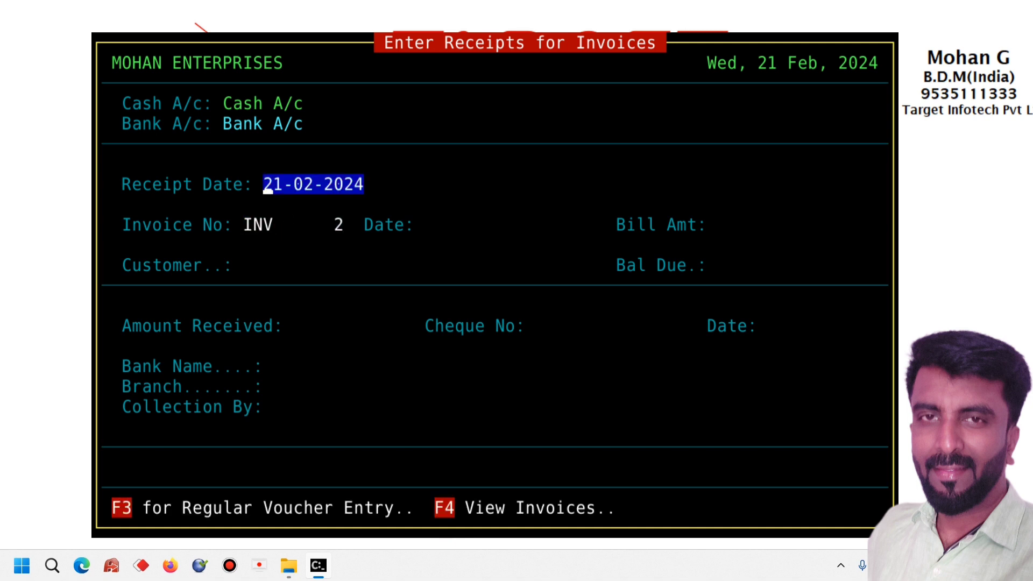
key("Return")
key("Return")
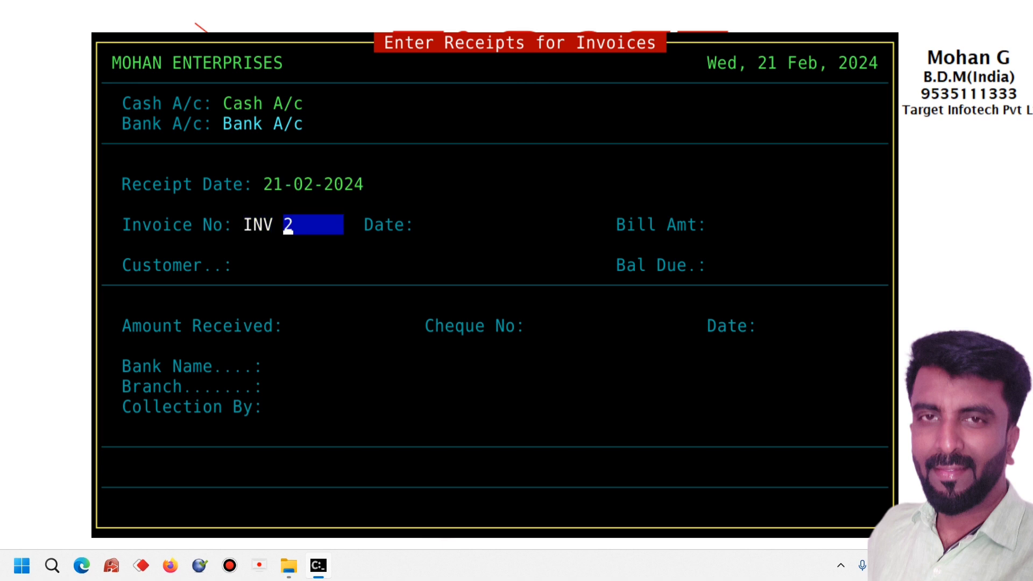
key("Return")
key("Return")
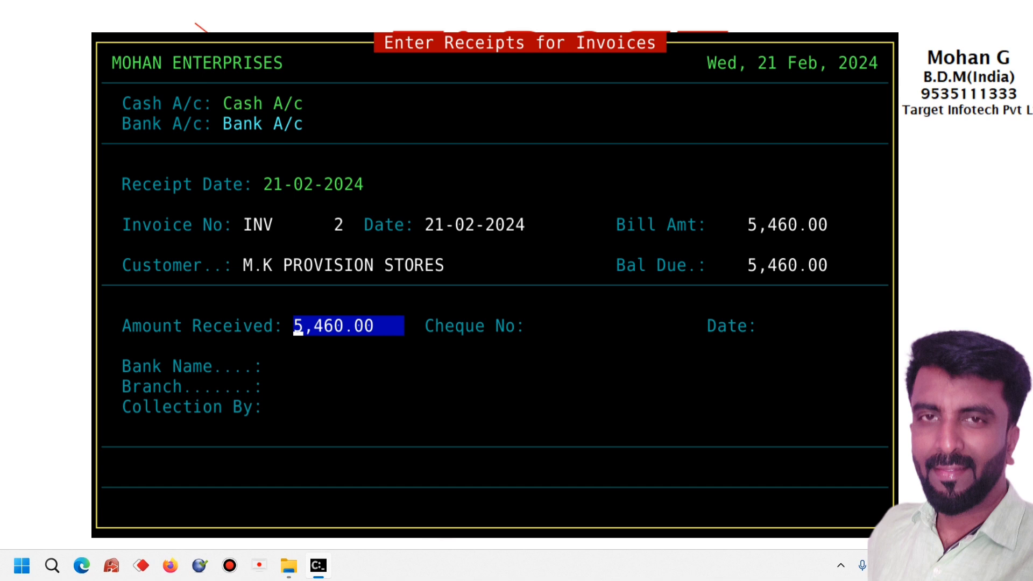
- Set the amount received for invoice INV 2 to 2,000
key("Return")
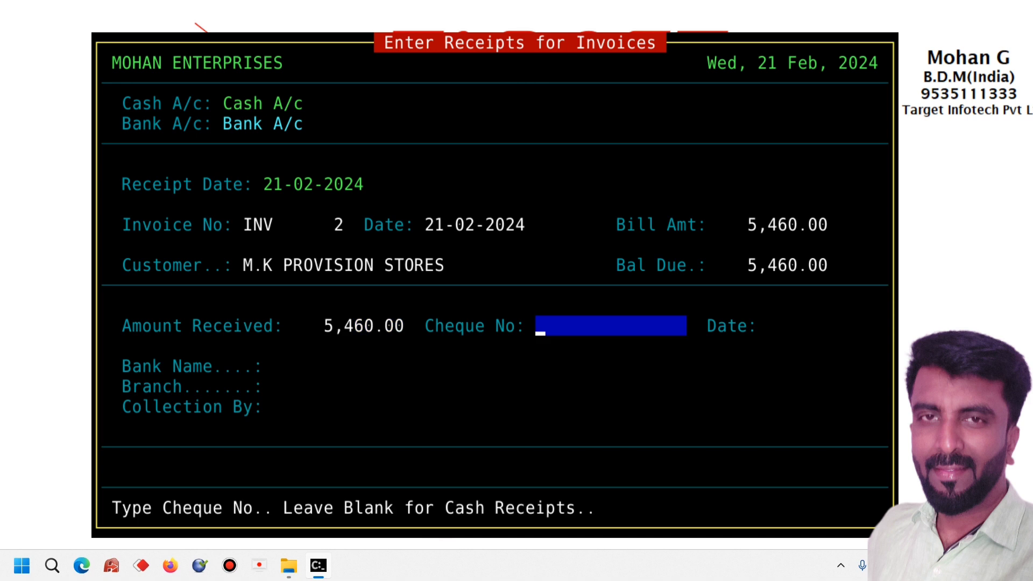
key("Up")
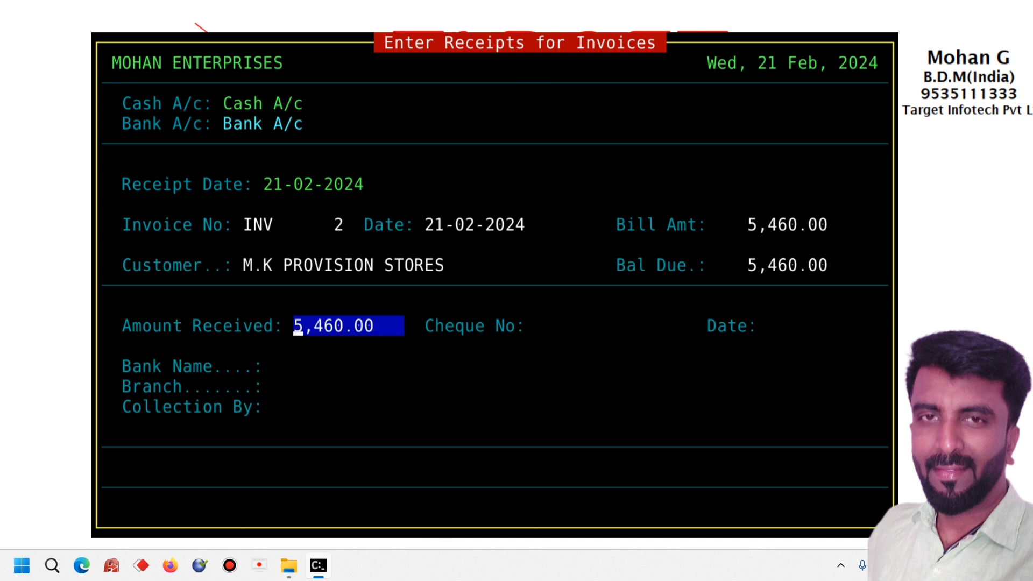
type("2")
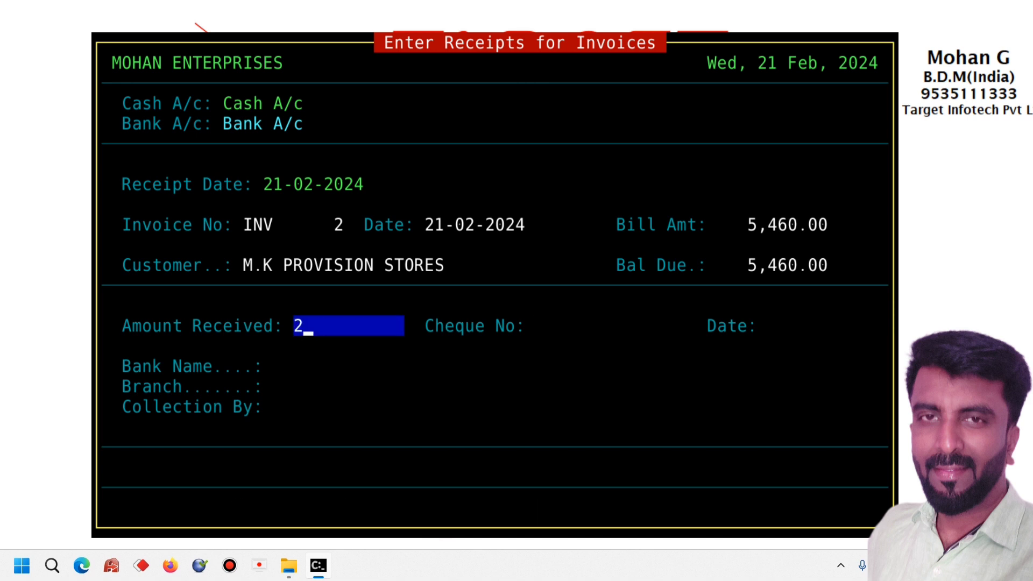
type("000")
key("Return")
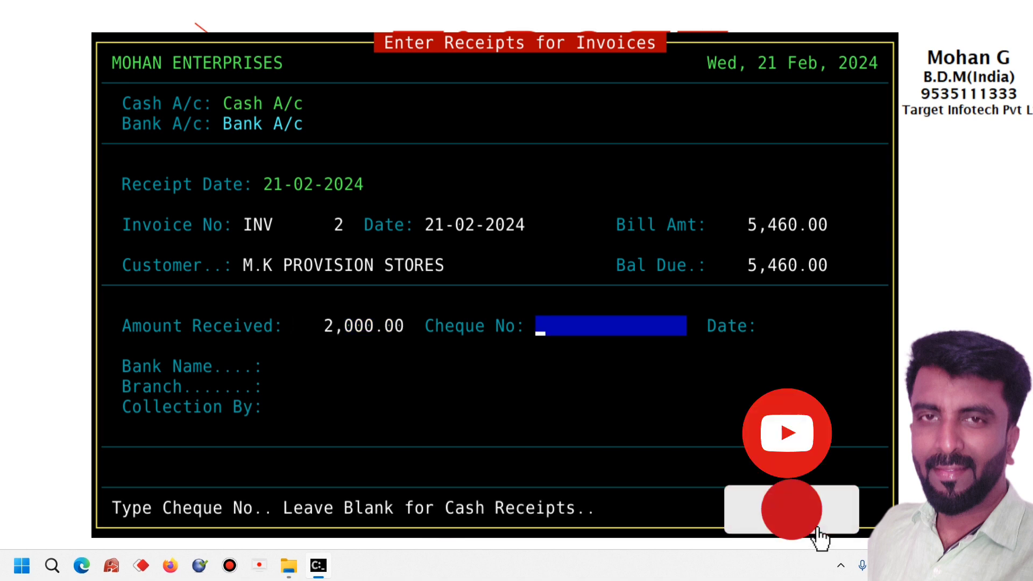
- Enter 6756 as the cheque number of the receipt
type("675675776")
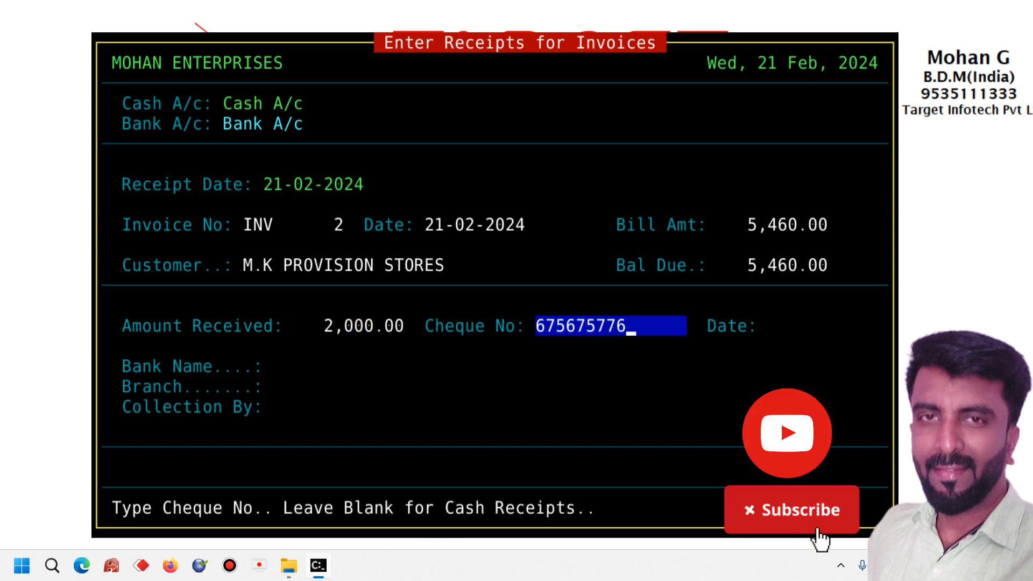
key("BackSpace")
key("BackSpace")
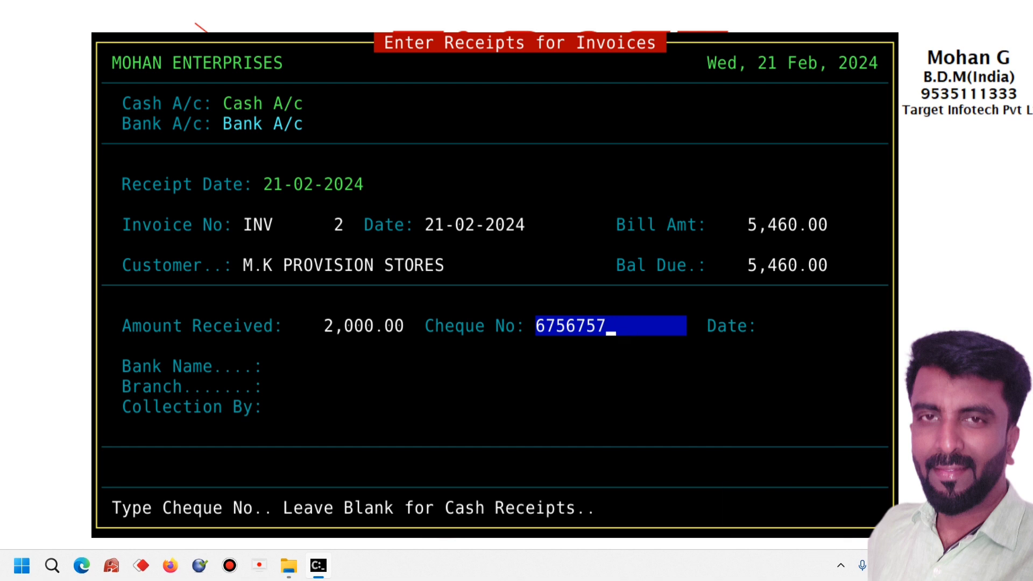
key("BackSpace")
key("BackSpace")
key("BackSpace")
key("Return")
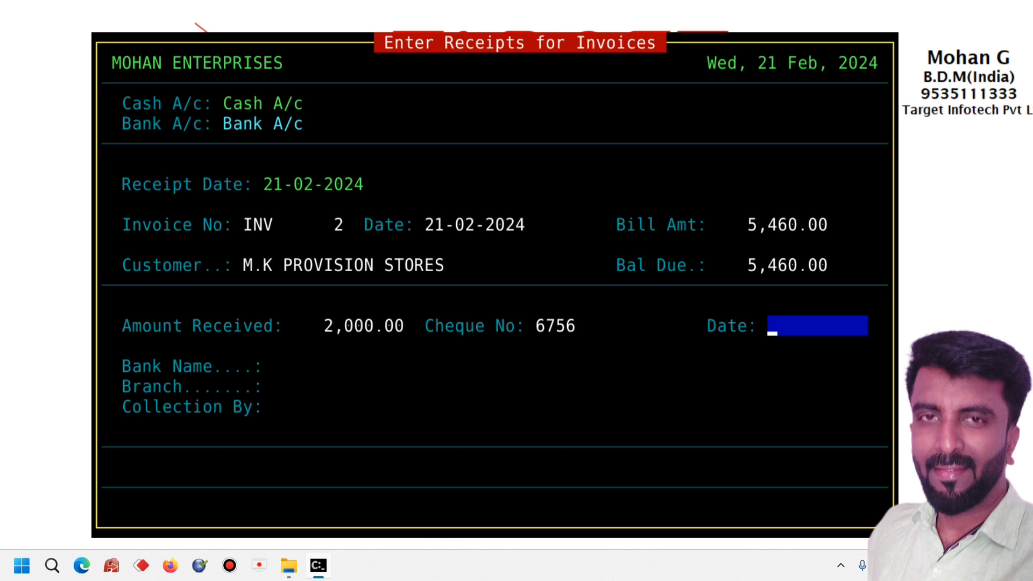
- Set the cheque date to 22-02-2024 and the bank name to CANARA BANK
type("2202")
key("Return")
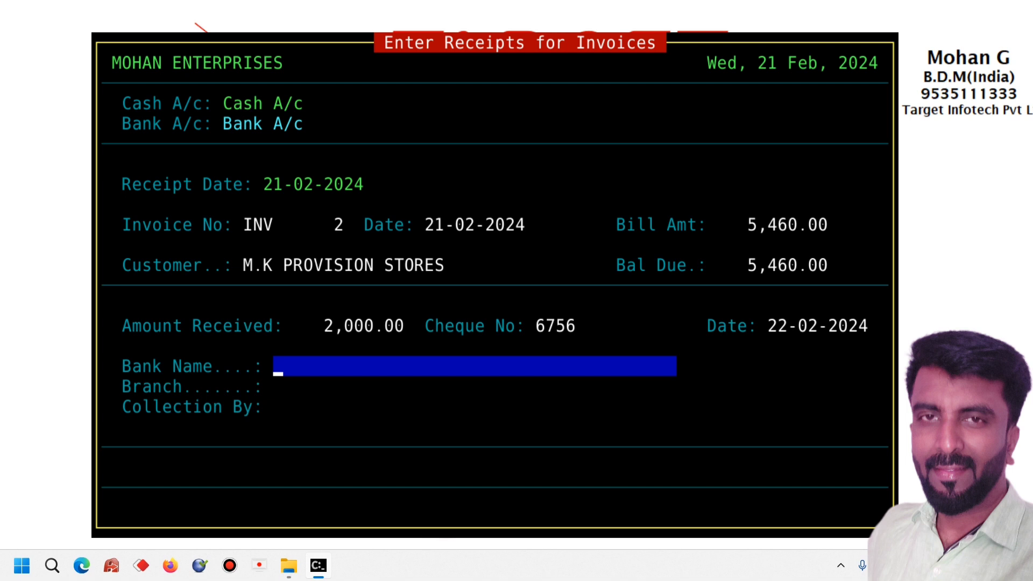
type("CANARA BAN")
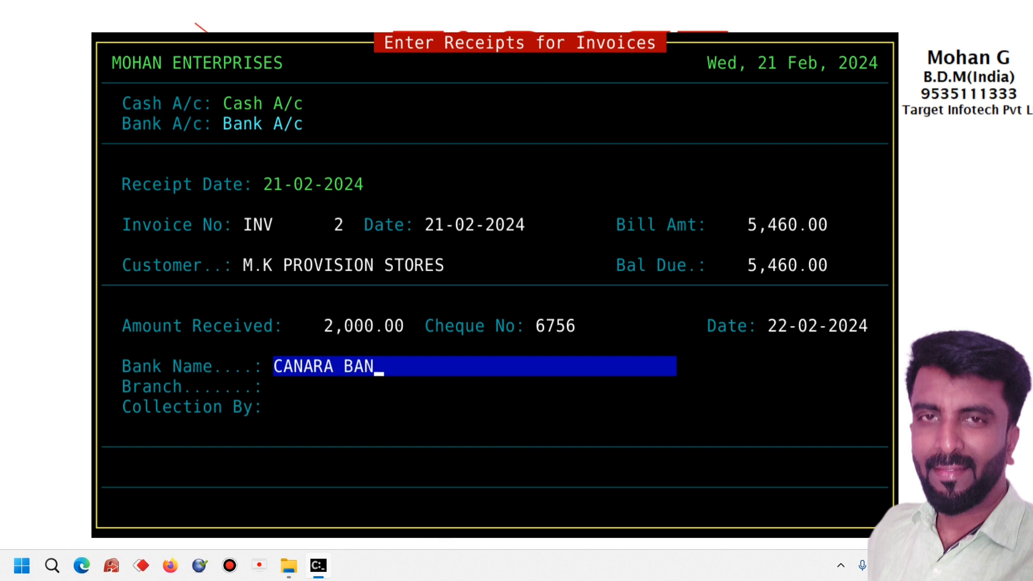
type("K")
key("Return")
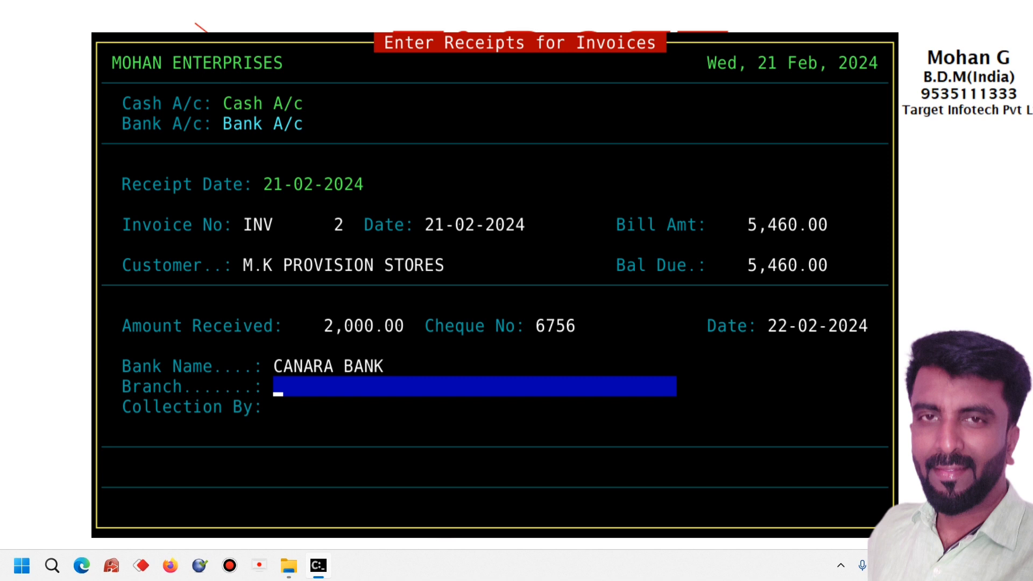
key("Return")
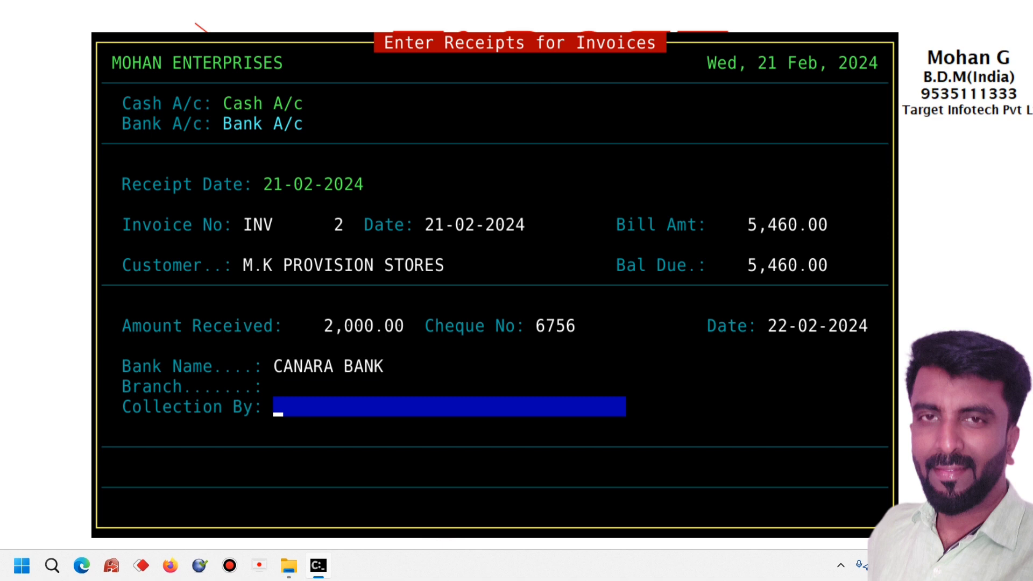
type("H")
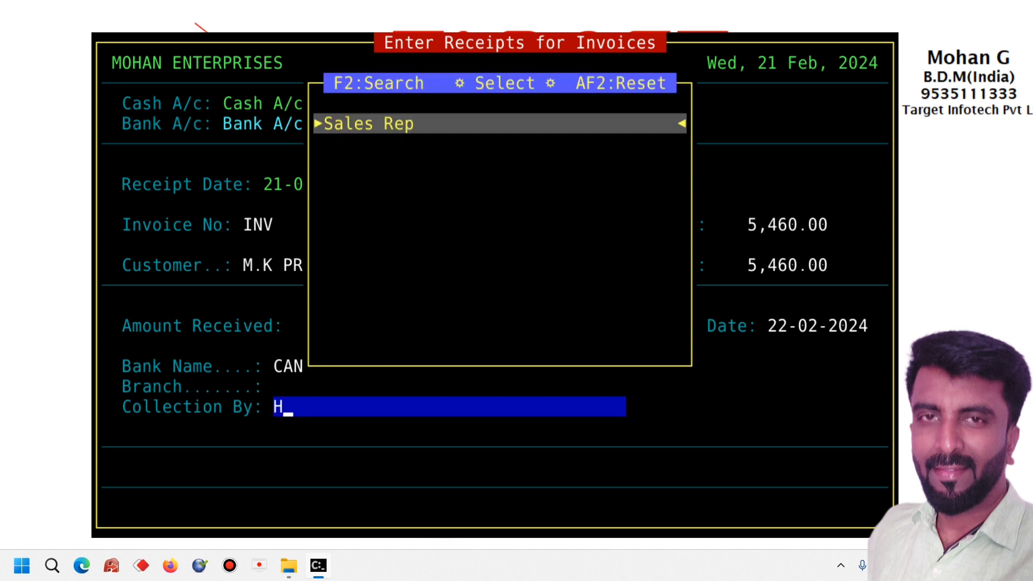
key("Escape")
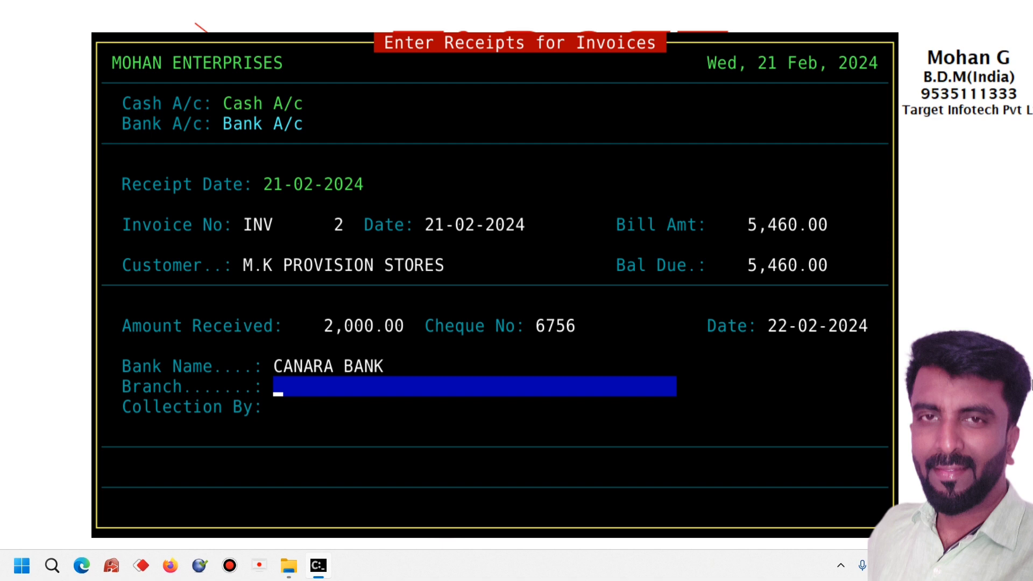
key("Up")
key("Return")
key("Up")
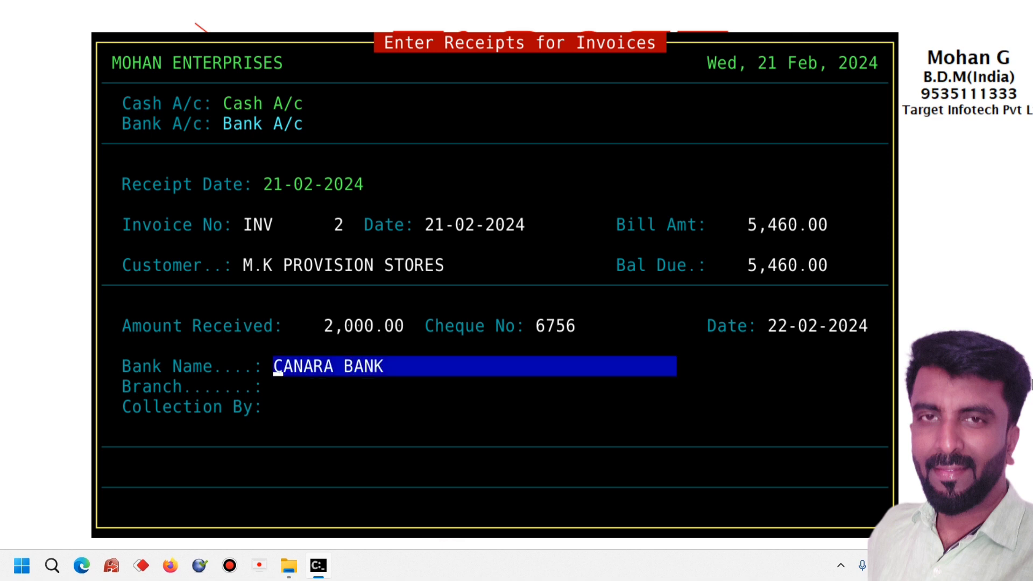
key("Return")
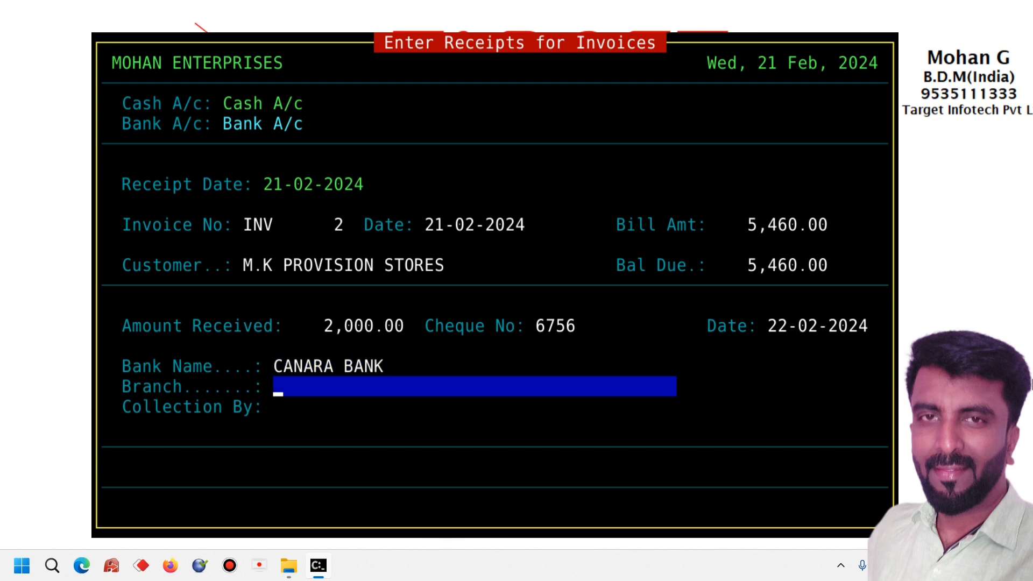
- Save the cheque receipt for invoice INV 2 with the branch and collection fields left blank
key("Return")
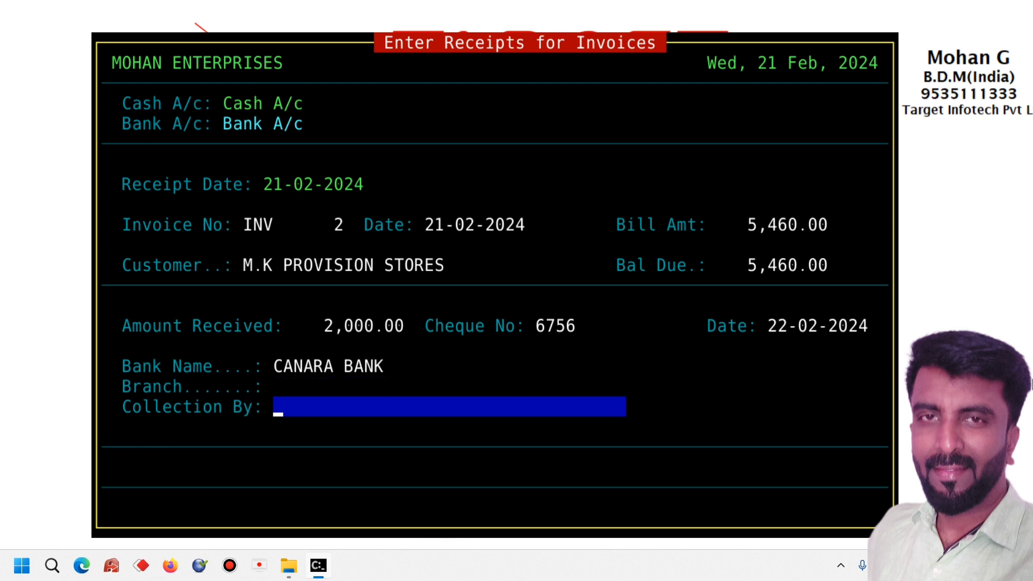
key("Return")
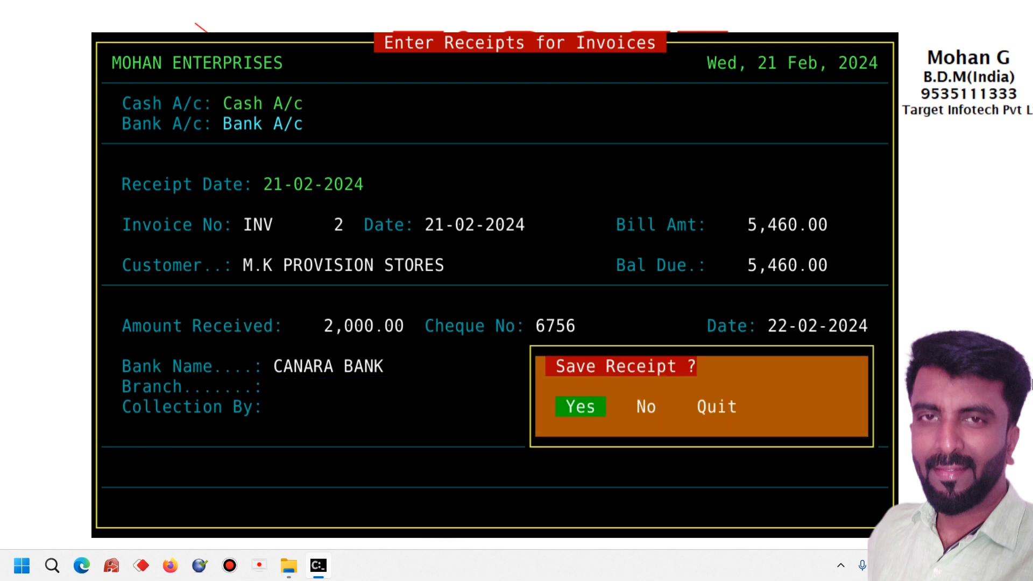
key("Return")
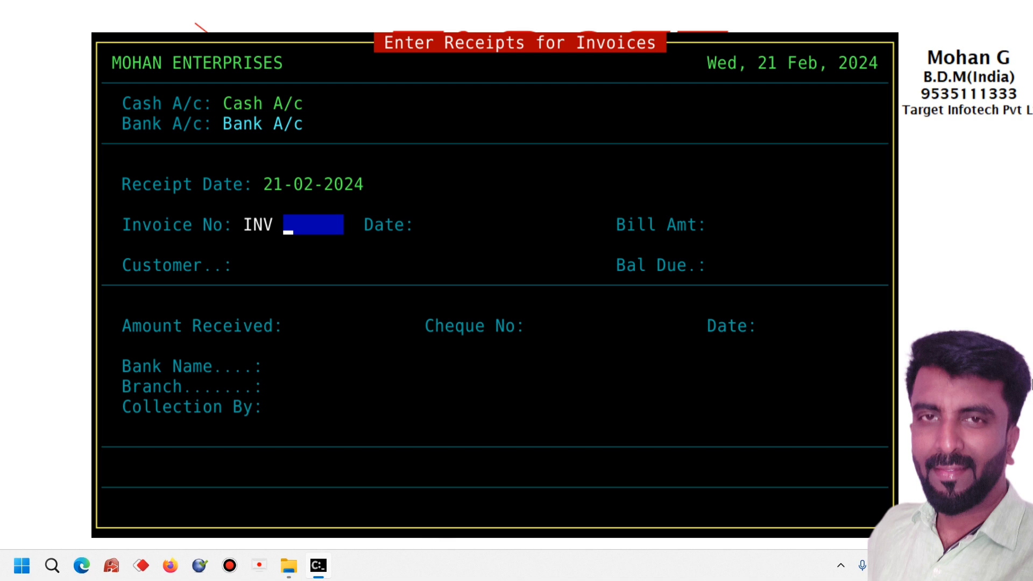
- Leave invoice receipt entry and the other functions and utilities, returning to the inventory system's main menu
key("Up")
key("Escape")
key("Return")
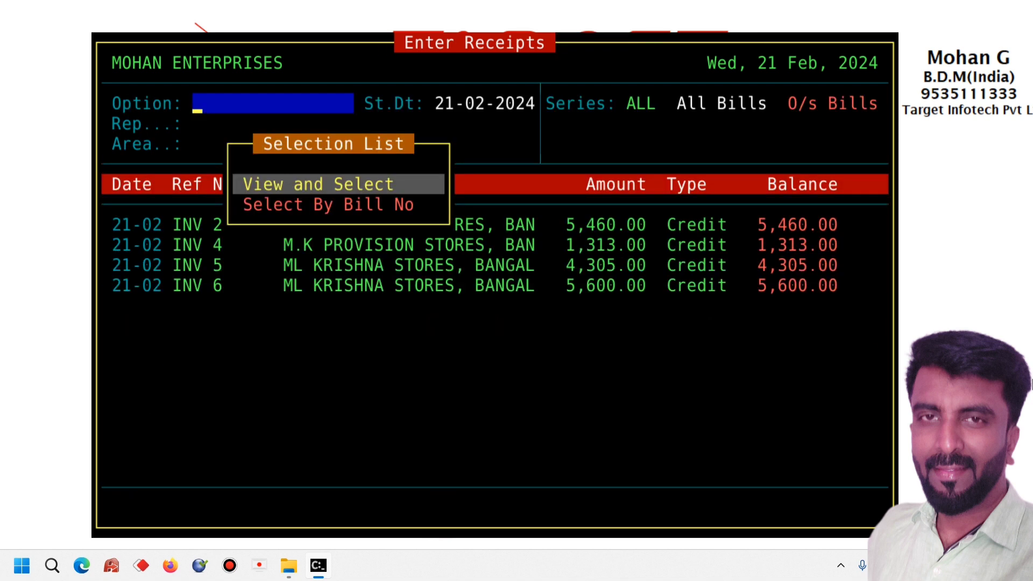
key("Down")
key("Up")
key("Down")
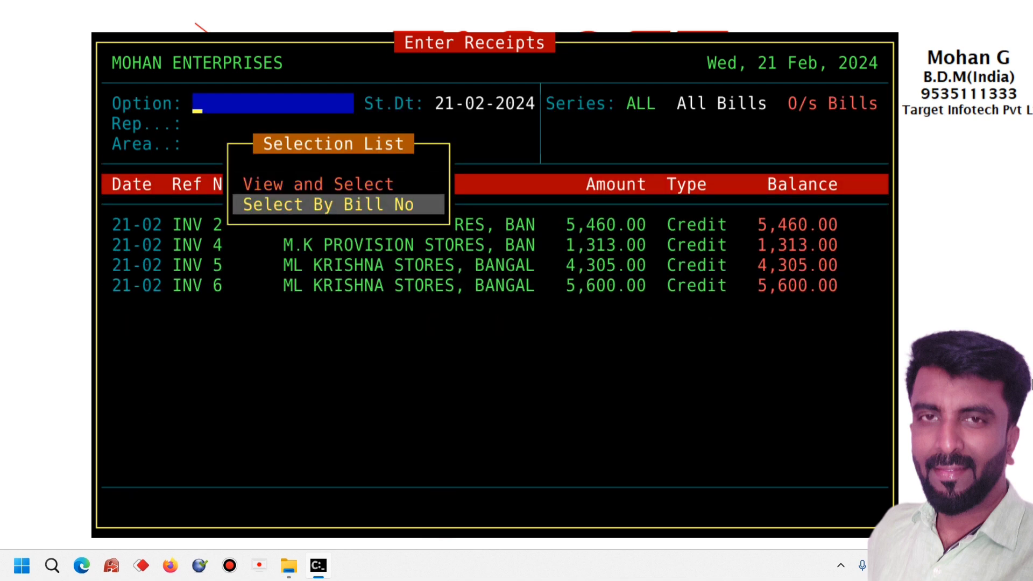
key("Escape")
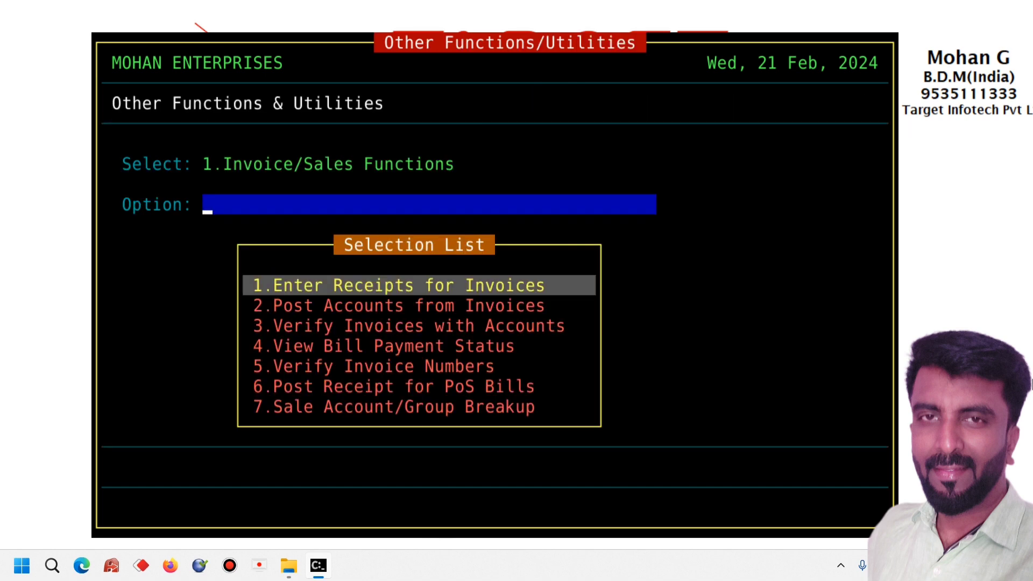
key("Escape")
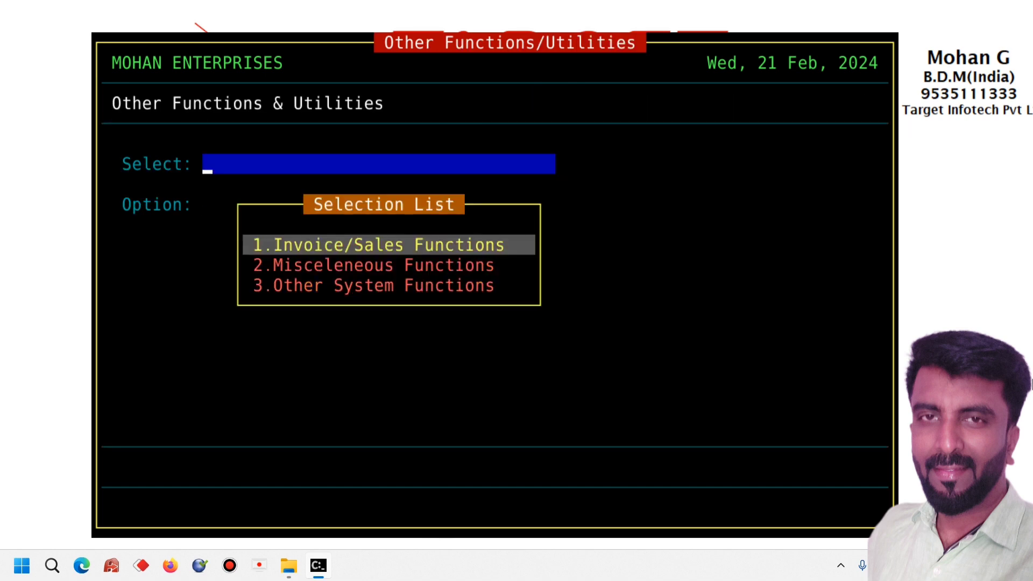
key("Escape")
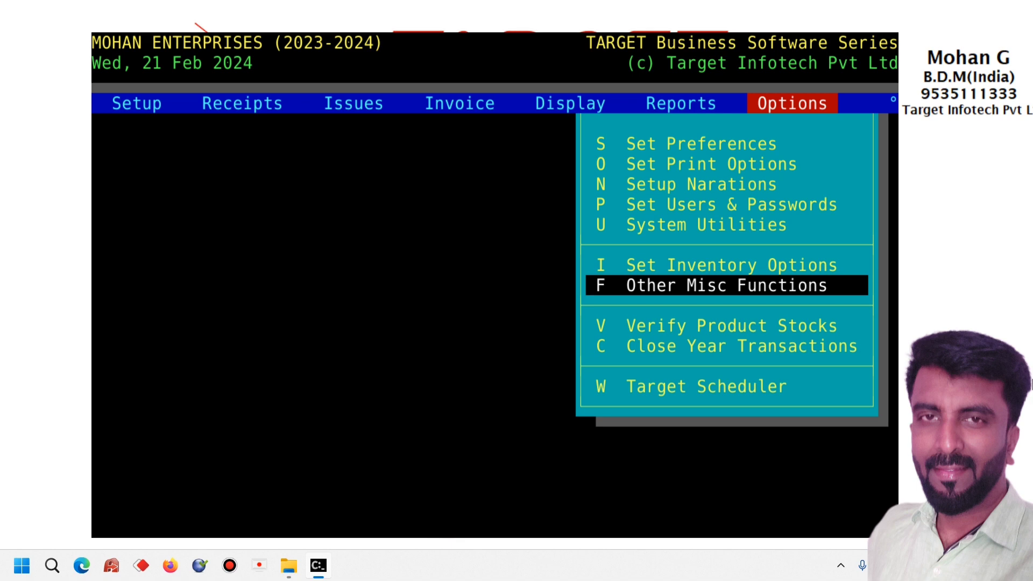
- Switch from the inventory system to the Accounting System
key("Left")
key("Left")
key("Left")
key("Left")
key("Left")
key("Left")
key("Down")
key("Down")
key("Down")
key("Down")
key("Down")
key("Down")
key("Down")
key("Down")
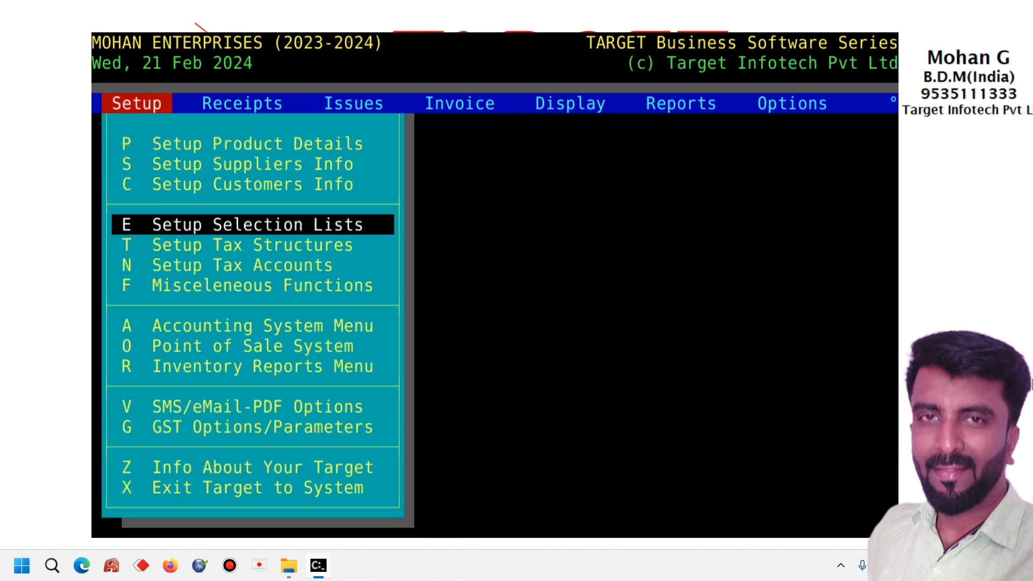
key("Up")
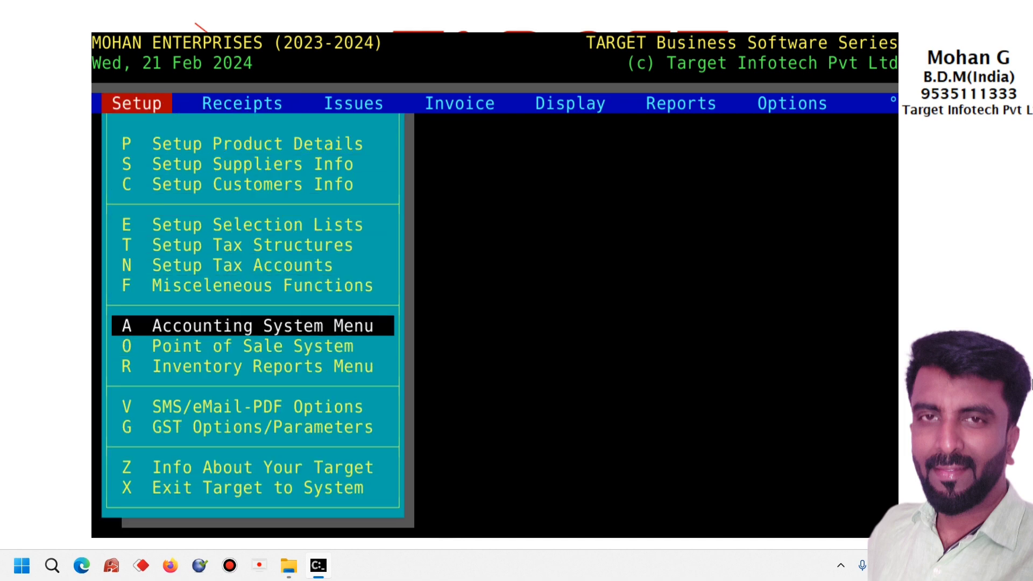
key("Return")
- Open the entry form for new accounting vouchers
key("Right")
key("Right")
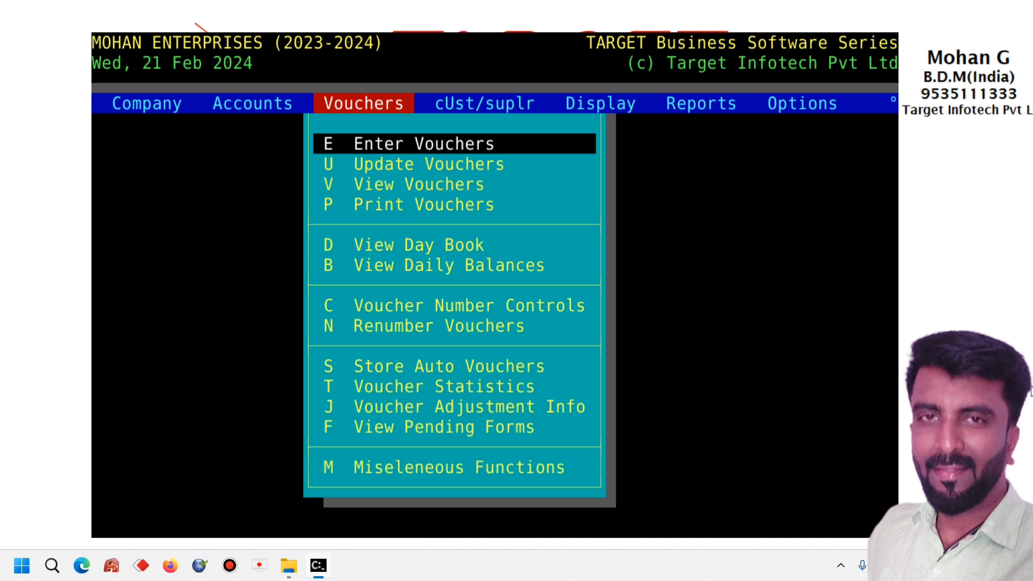
key("Return")
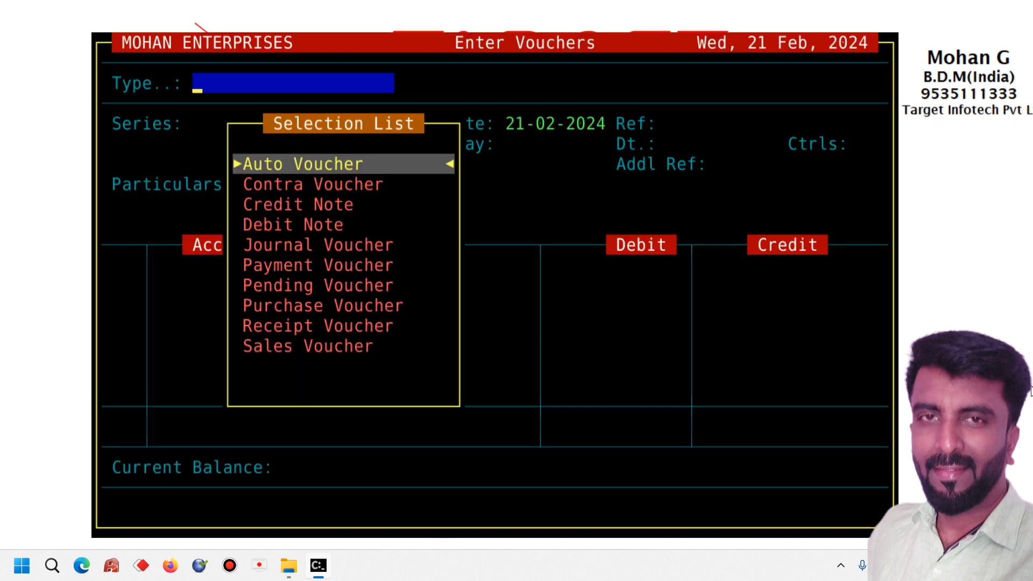
- Start a Receipt Voucher in series RV dated 21-02-2024
key("Down")
key("Down")
key("Down")
key("Down")
key("Down")
key("Down")
key("Down")
key("Down")
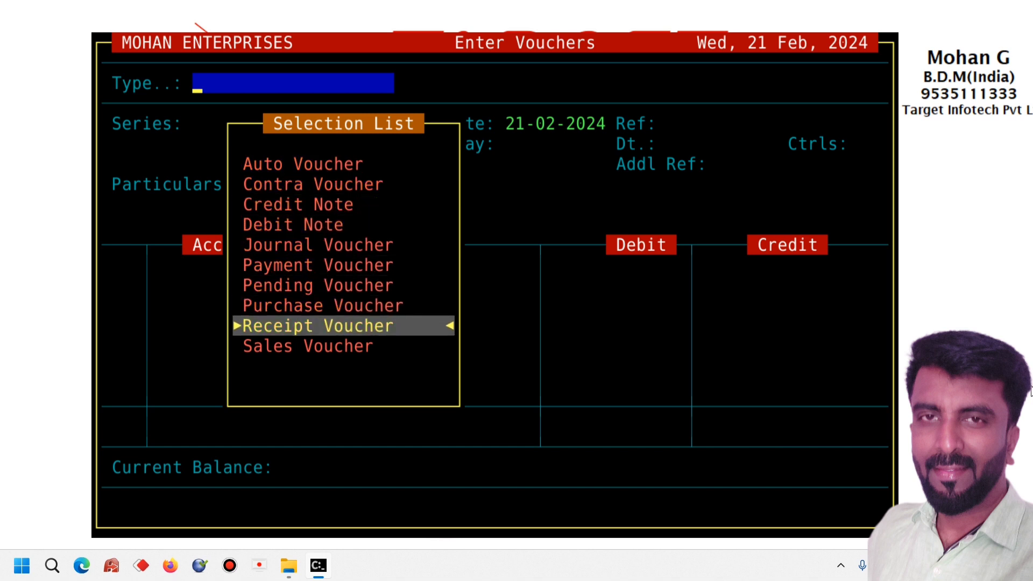
key("Up")
key("Up")
key("Up")
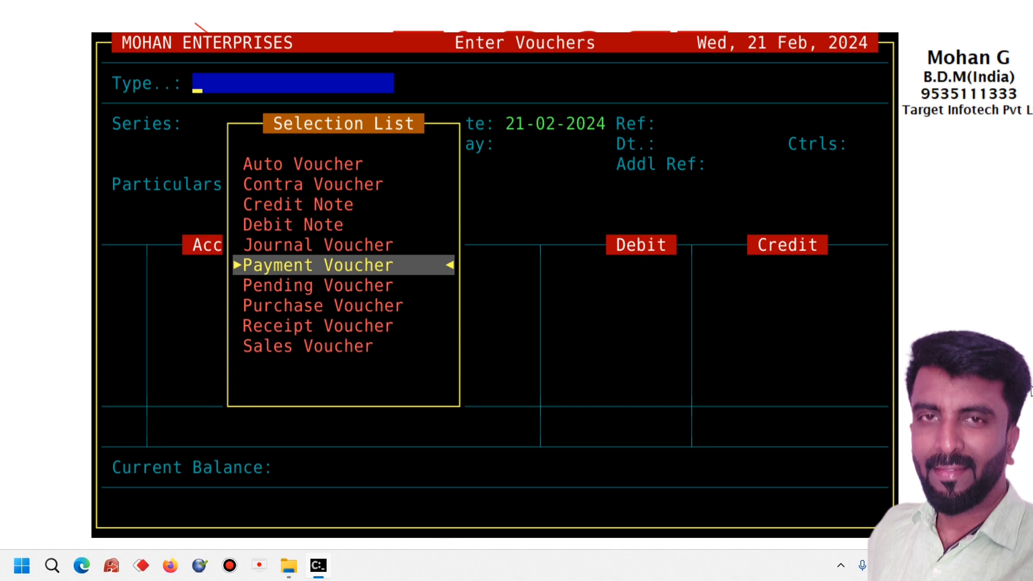
key("Down")
key("Down")
key("Down")
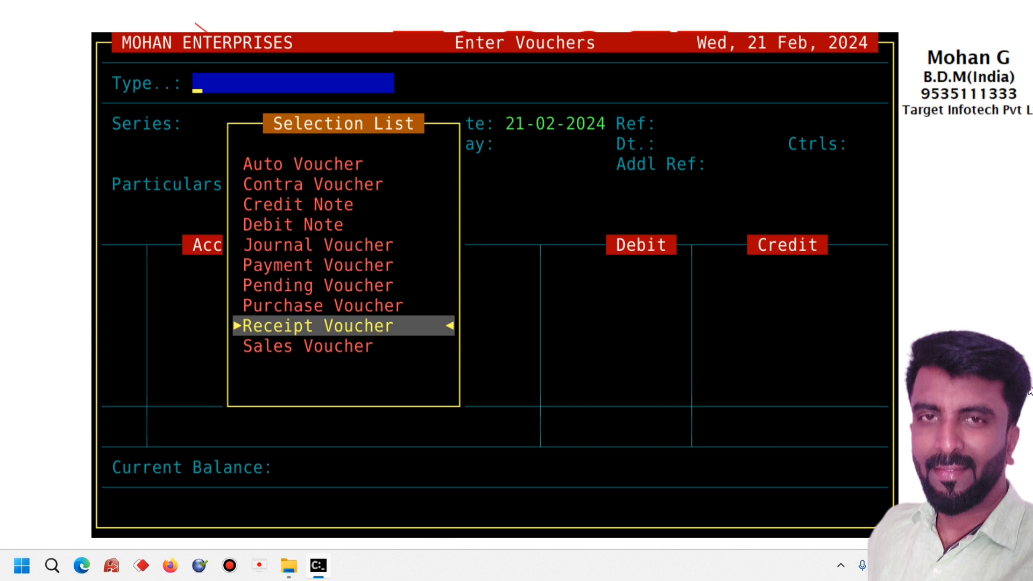
key("Return")
key("Return")
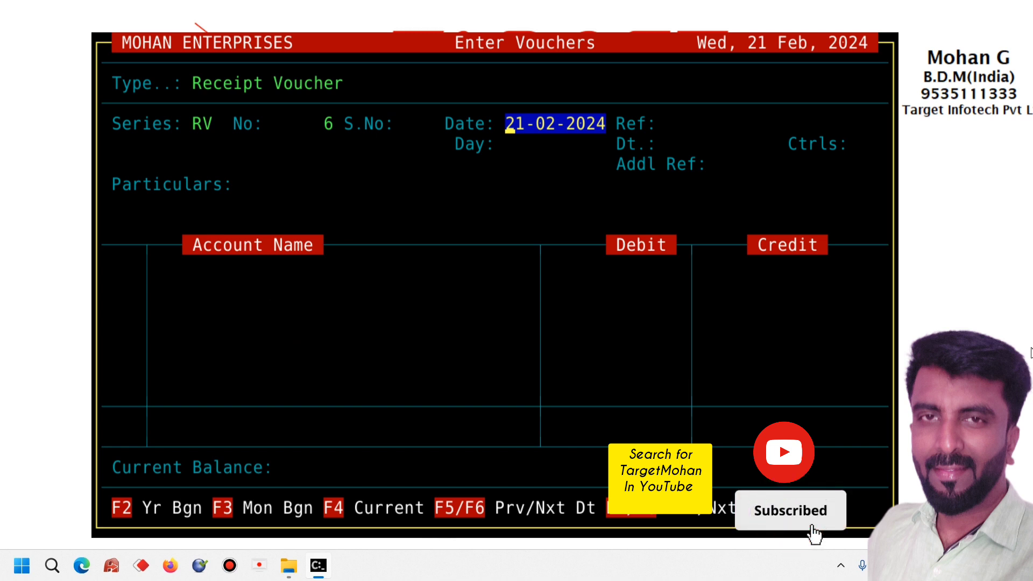
key("Return")
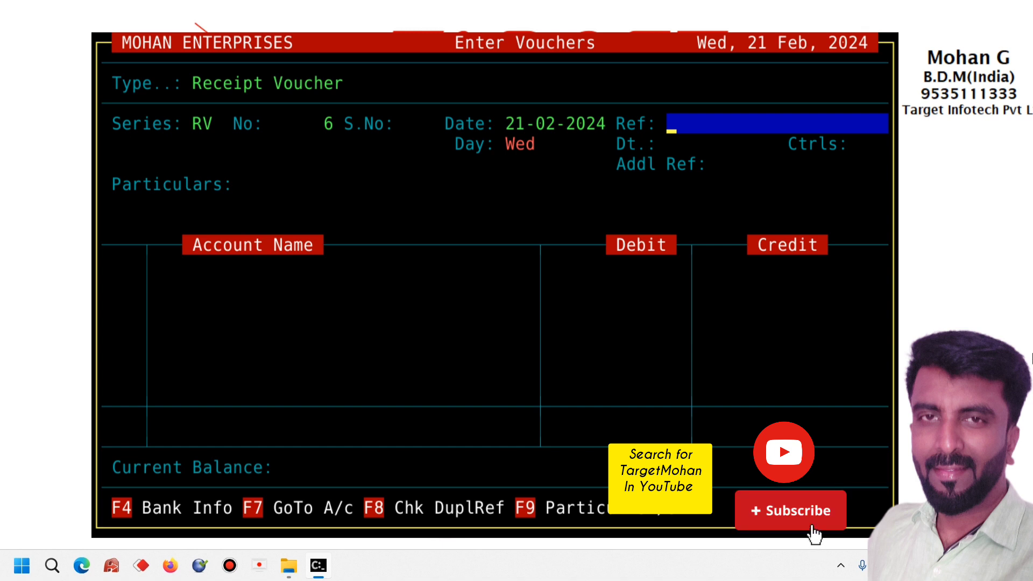
- Enter CH432544 as the voucher reference with reference date 22-02-2024, leaving the additional reference blank
type("CH43254")
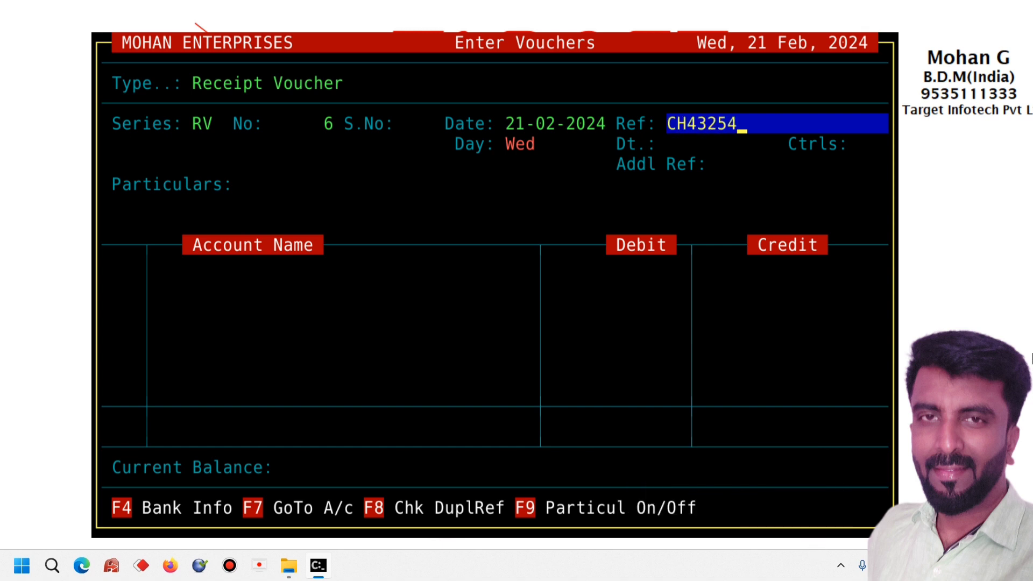
type("4")
key("Return")
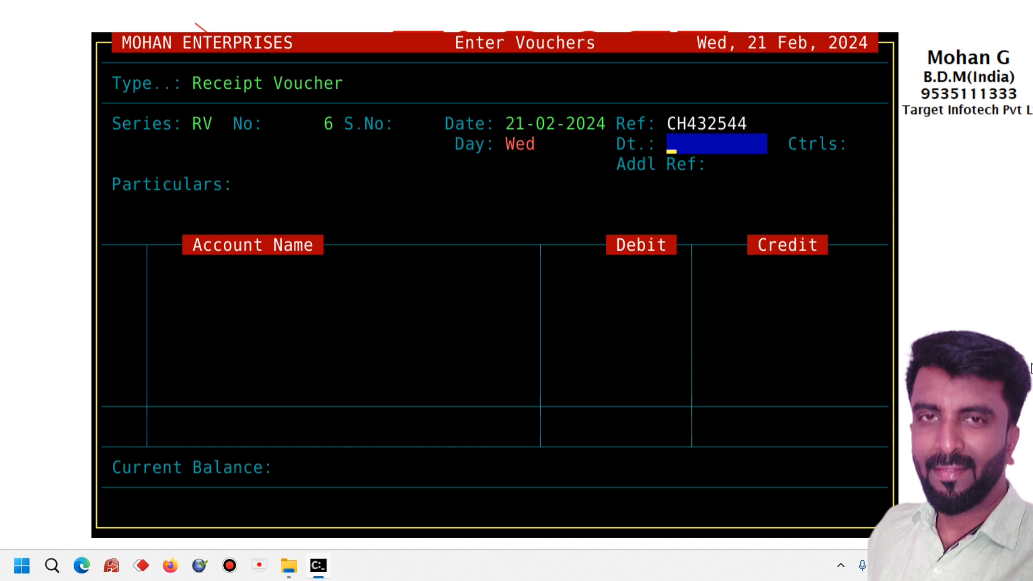
type("22-02")
key("Return")
key("Return")
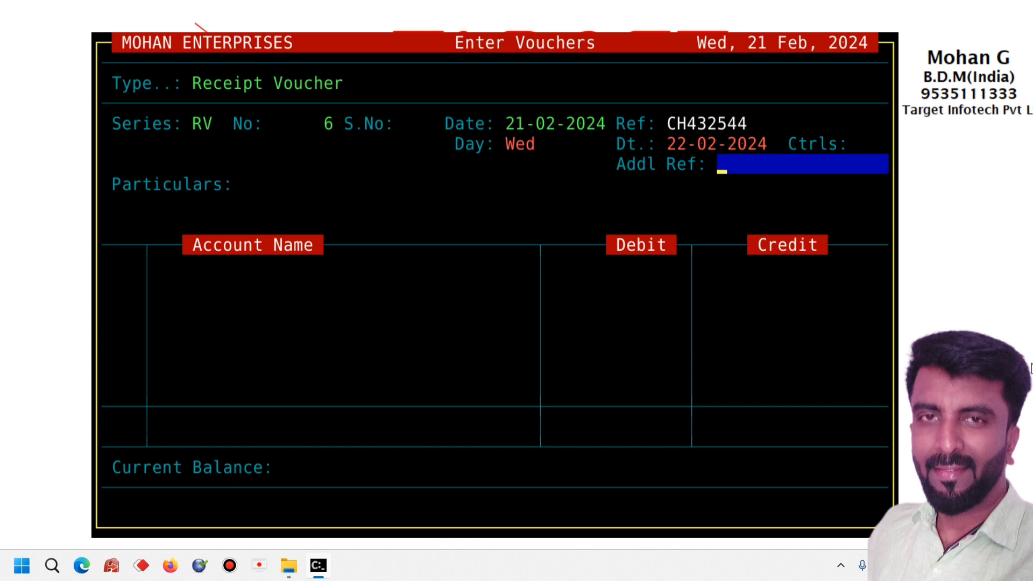
key("Return")
key("Up")
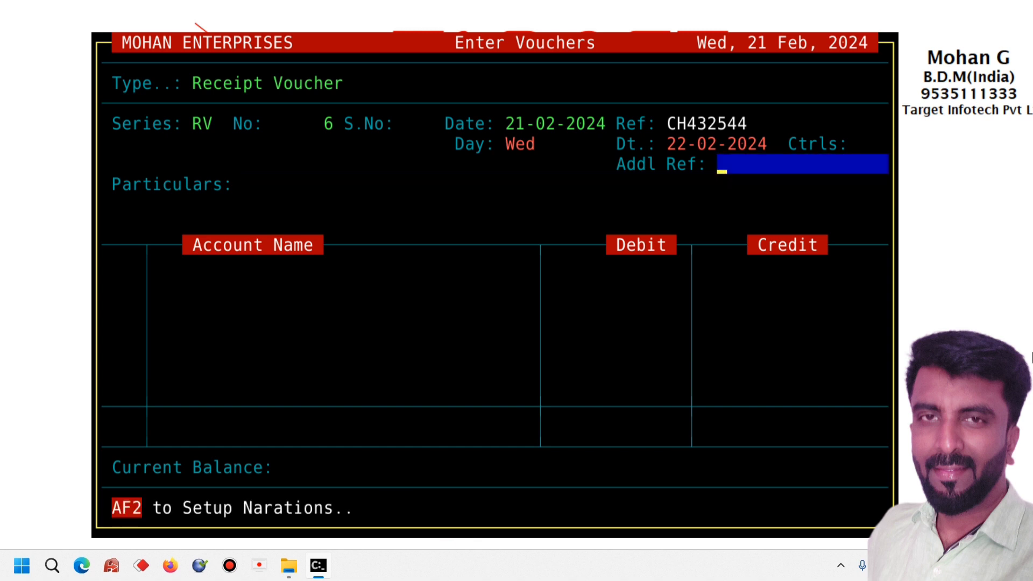
key("Return")
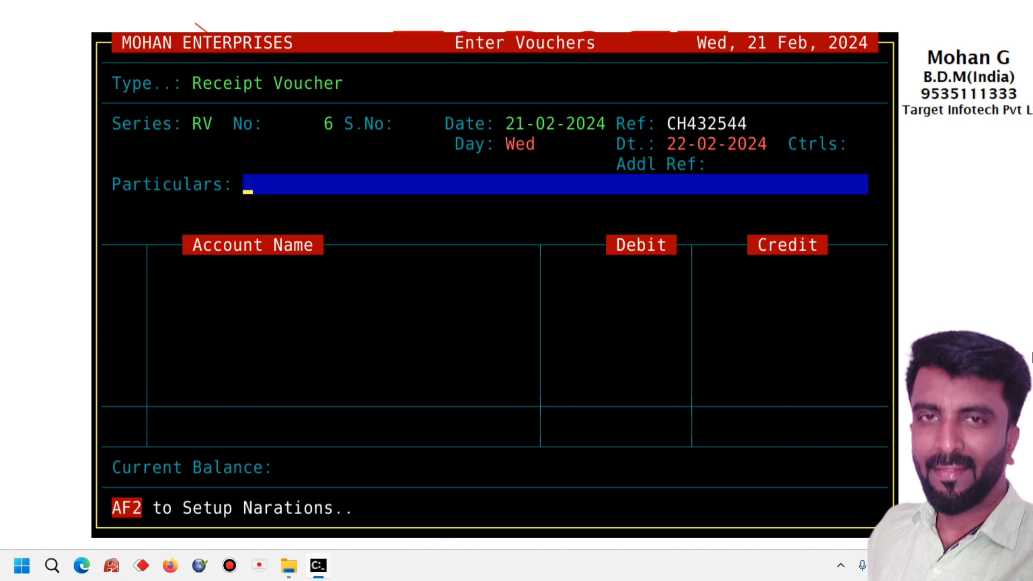
- Enter ERTERYTYTRYEWSGRT as the voucher particulars and proceed to the credit account line
type("ERTERYTYTRYEWSGR")
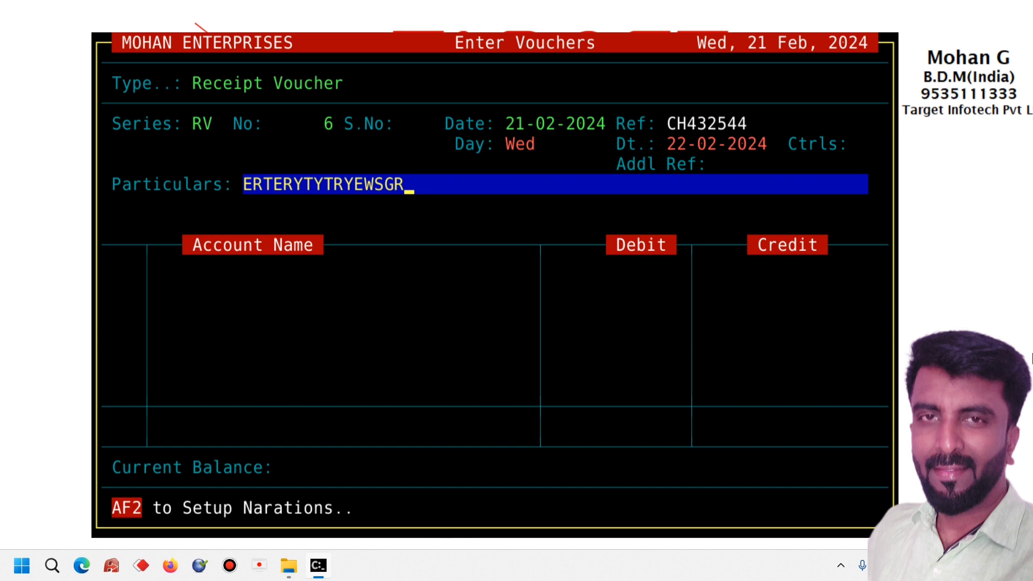
type("T")
key("Return")
key("Up")
key("Down")
key("Return")
key("Return")
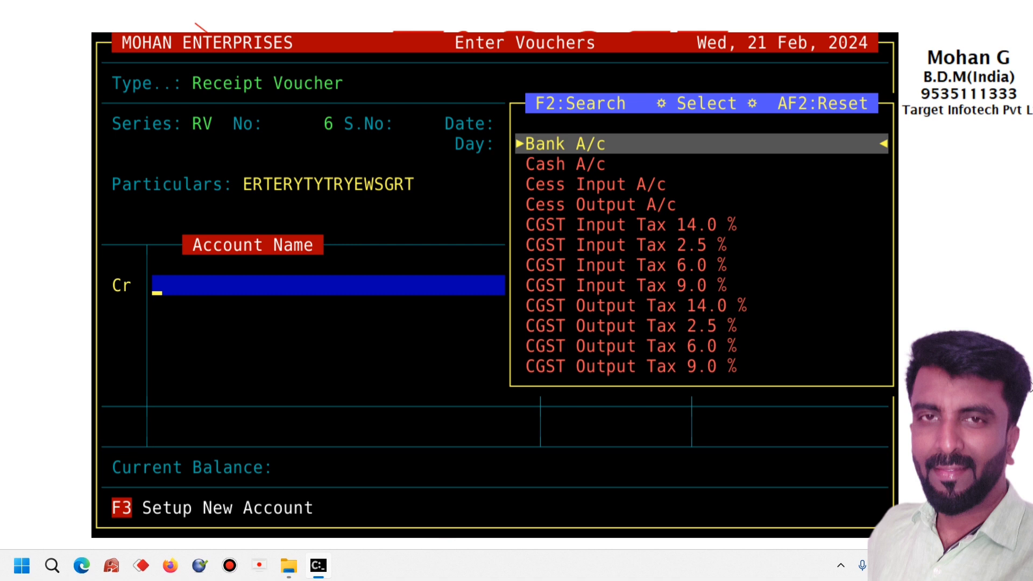
- Credit the M.K PROVISION STORES account and set the cheque's bank to CANARA, leaving the branch blank
type("M.K")
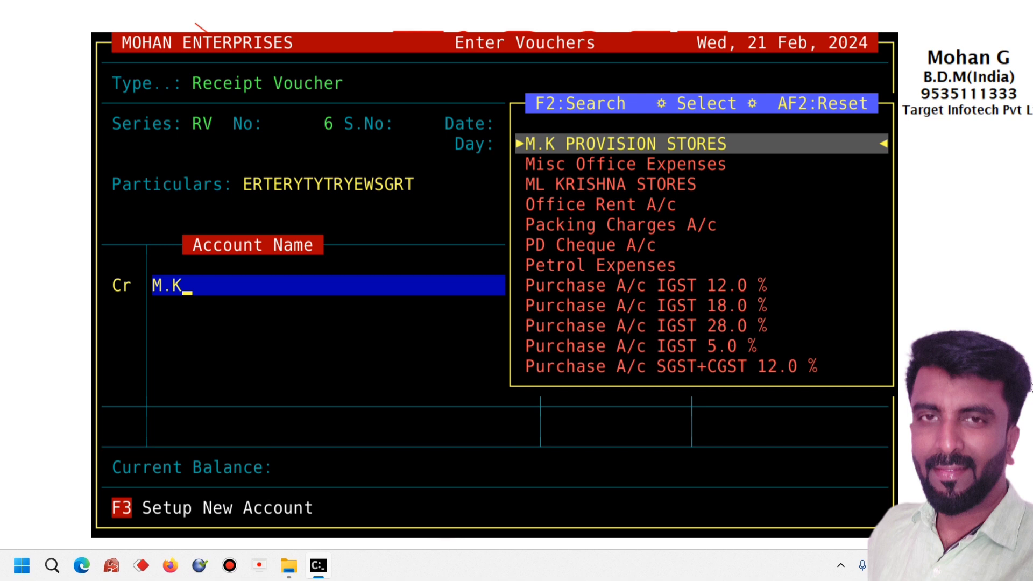
key("Return")
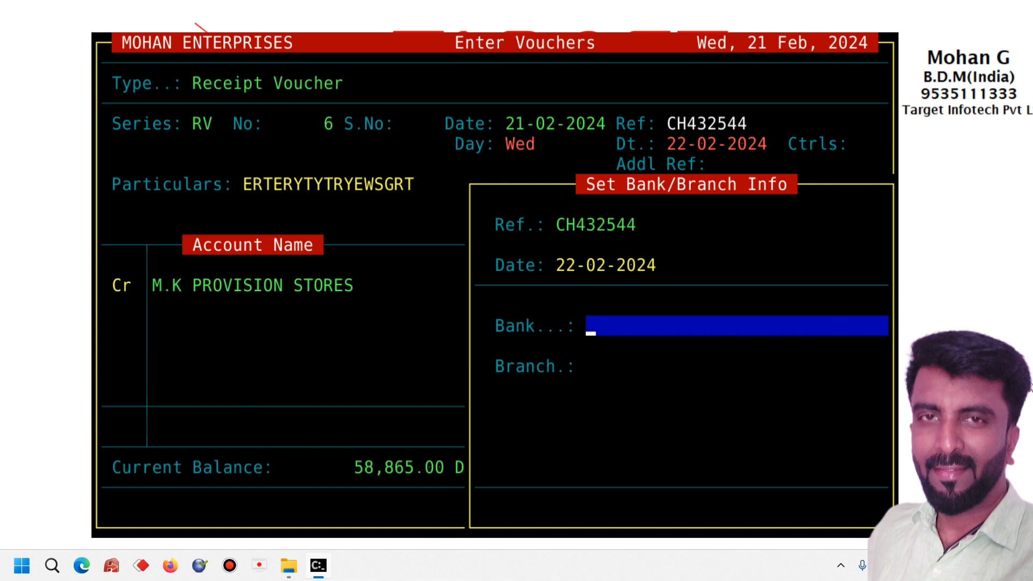
type("CANARA")
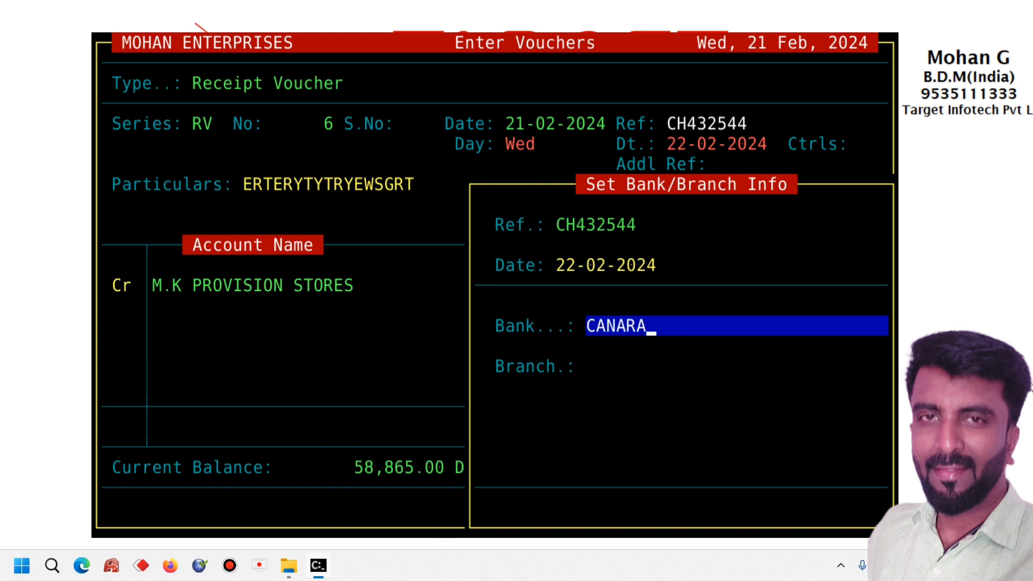
key("Return")
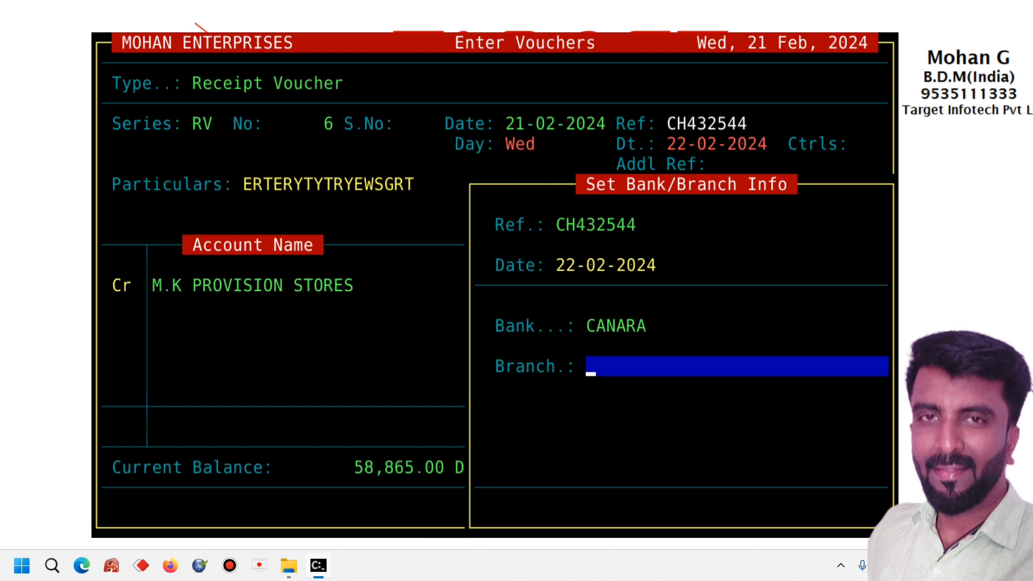
key("Return")
key("Return")
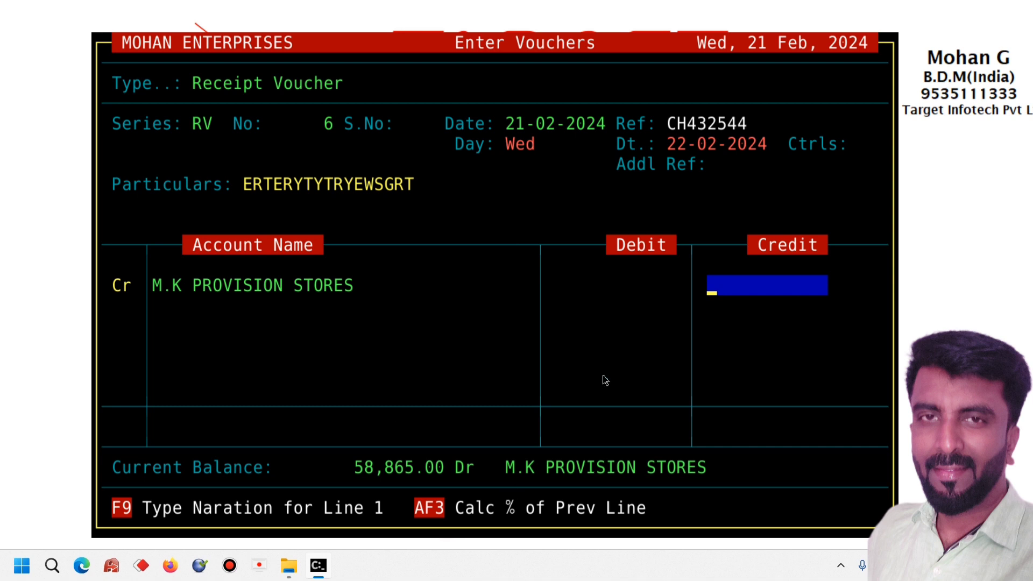
- Set the credit amount for M.K PROVISION STORES to 15000 and proceed to adjusting it against outstanding debits
type("150000")
key("BackSpace")
key("Return")
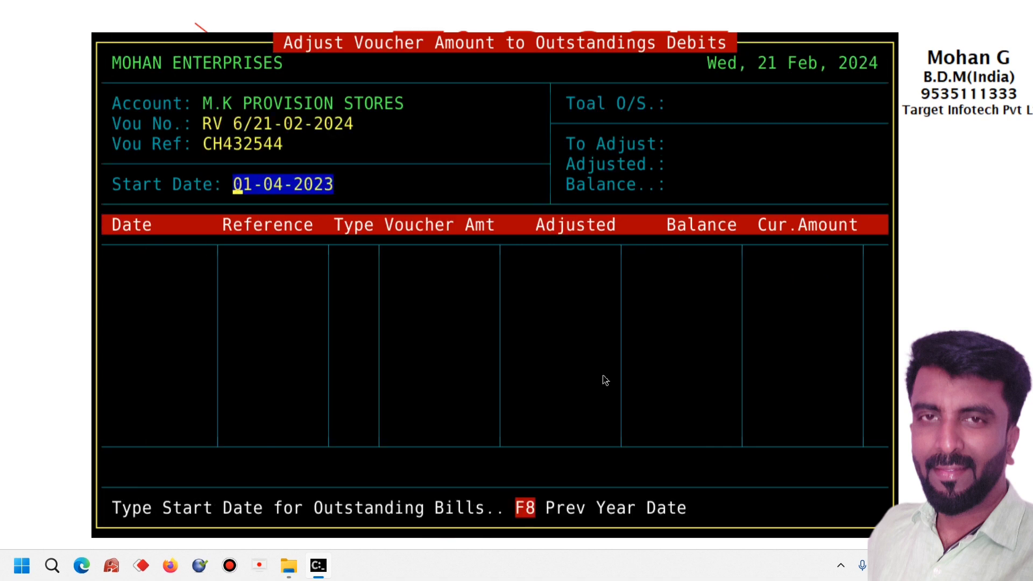
- List the outstanding bills of M.K PROVISION STORES starting from 01-04-2023
key("Return")
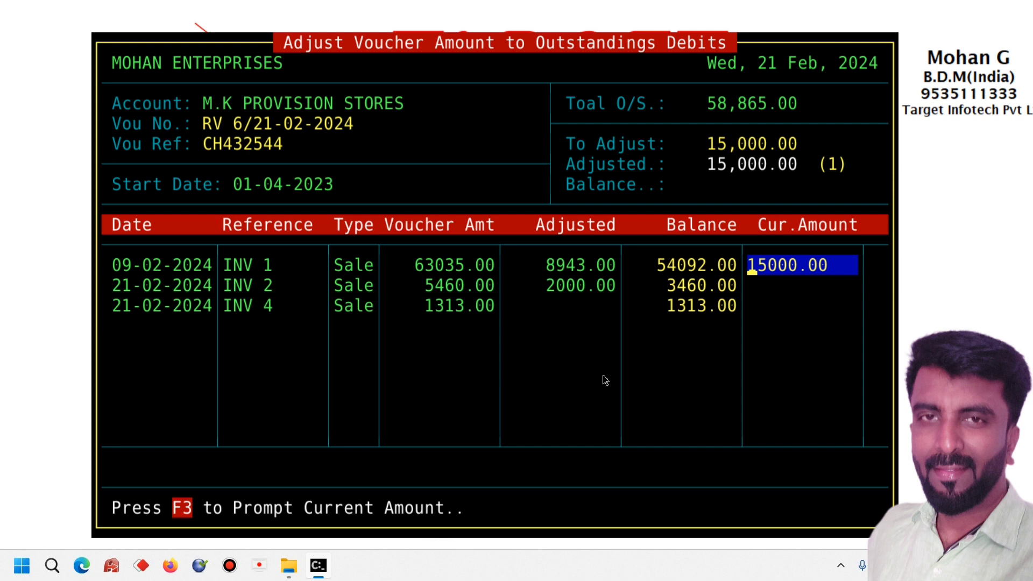
- Try splitting the 15000 receipt as 11540 against INV 1 and 3460 against INV 2, then decline the bills adjustment
type("0")
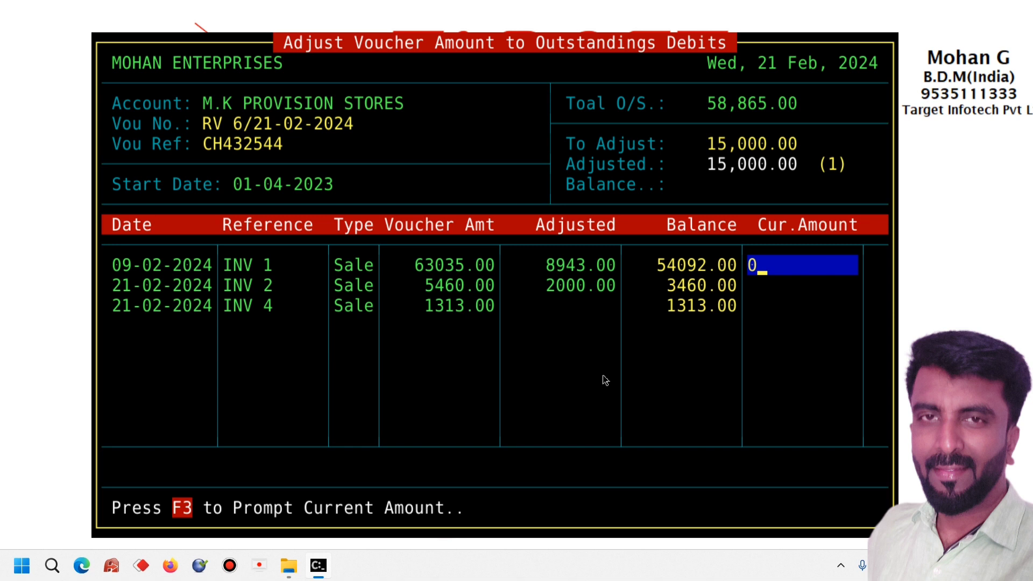
key("Return")
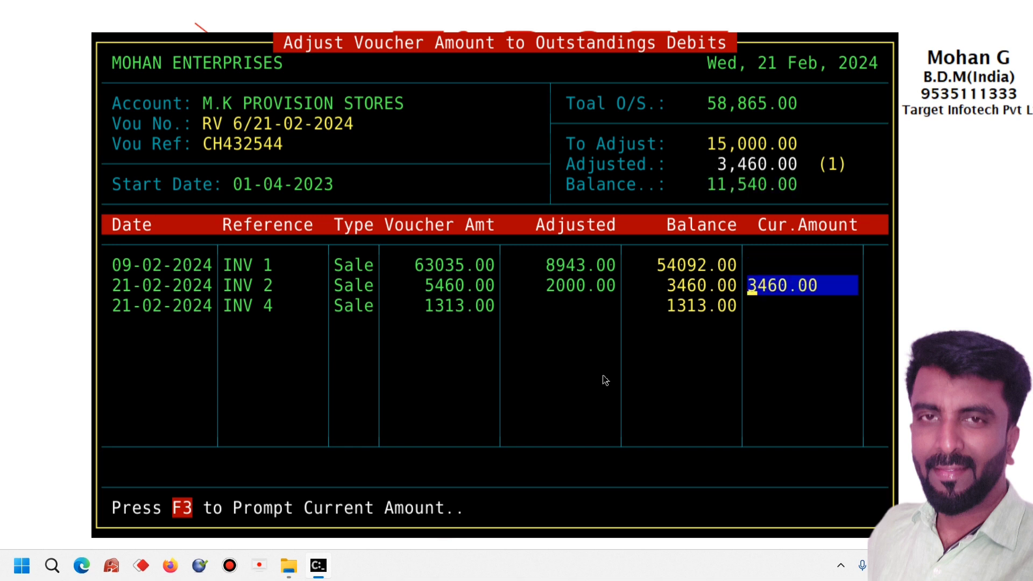
key("Up")
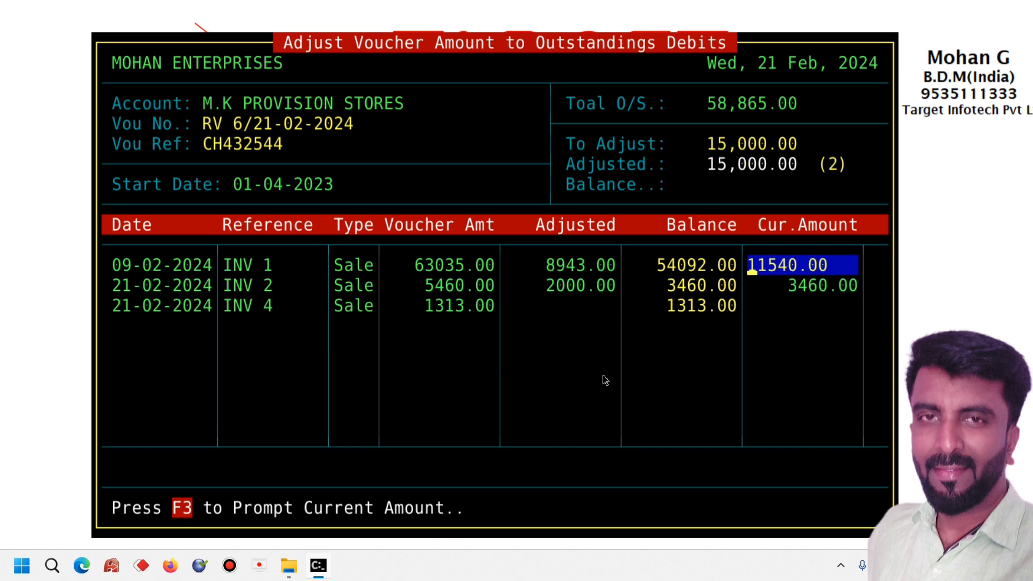
key("Return")
key("Right")
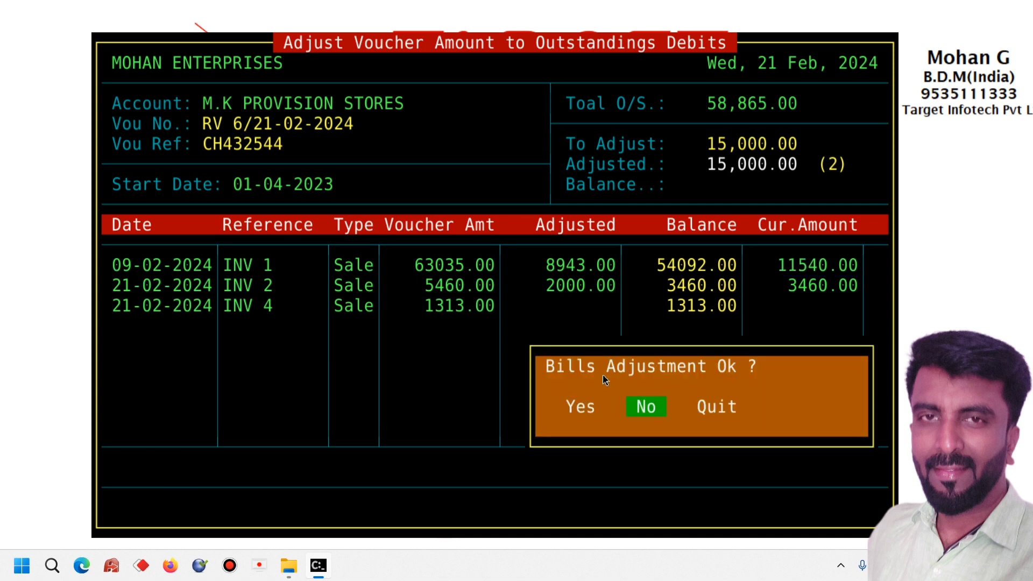
key("Return")
key("Return")
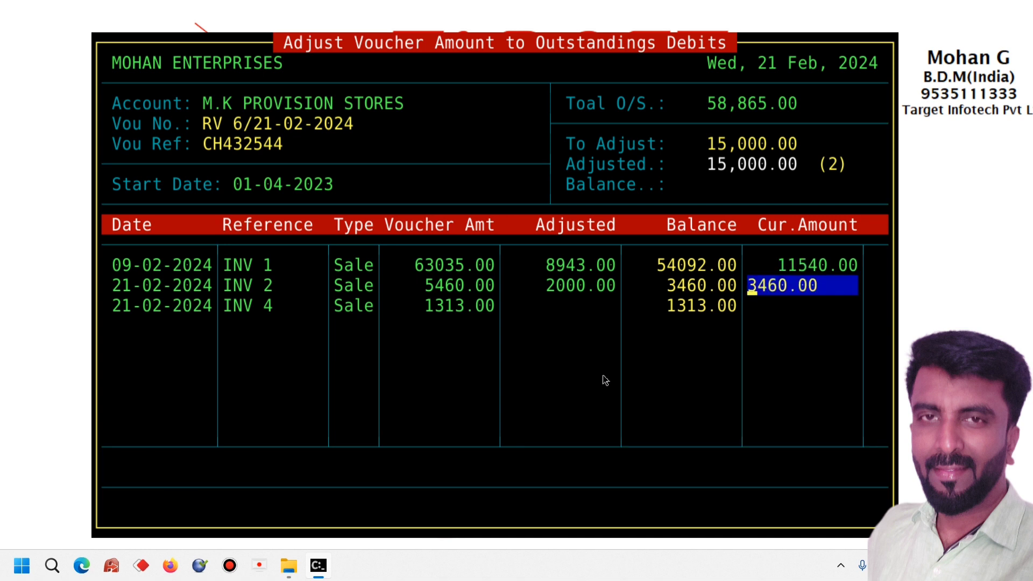
- Clear the split by setting the current amounts of INV 1 and INV 2 to 0
type("0")
key("Return")
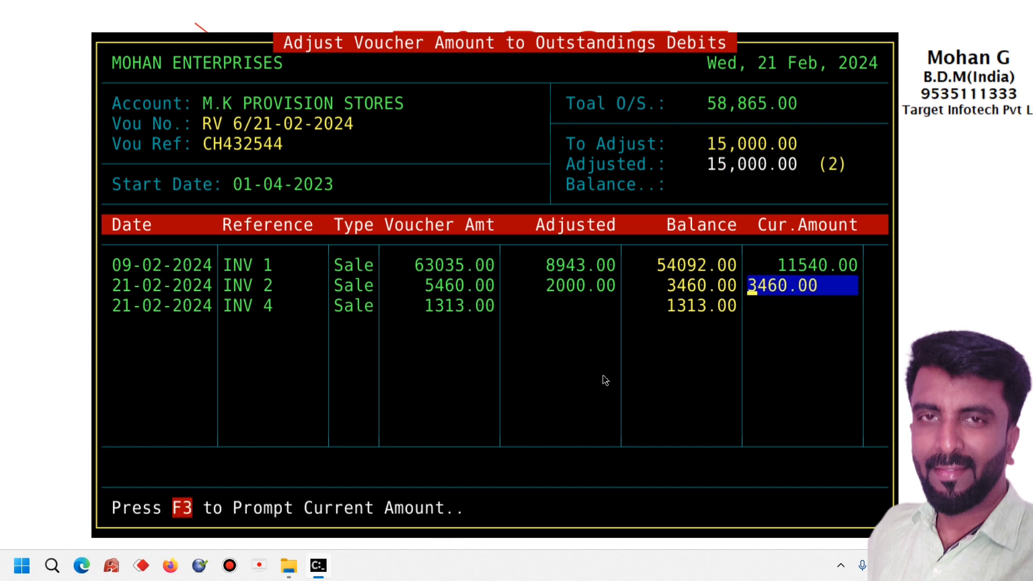
key("Up")
key("Down")
type("0")
key("Up")
type("0")
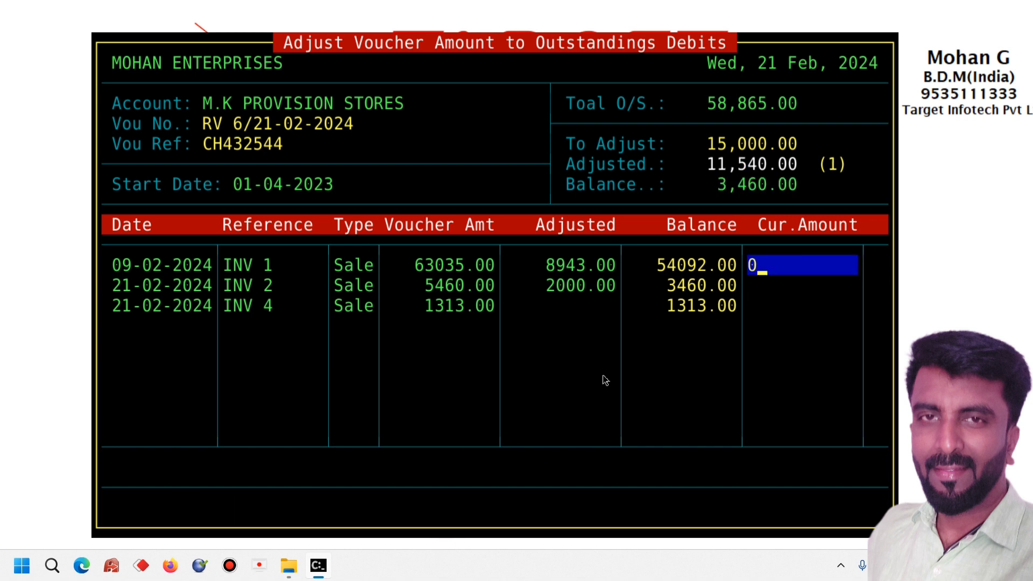
key("Return")
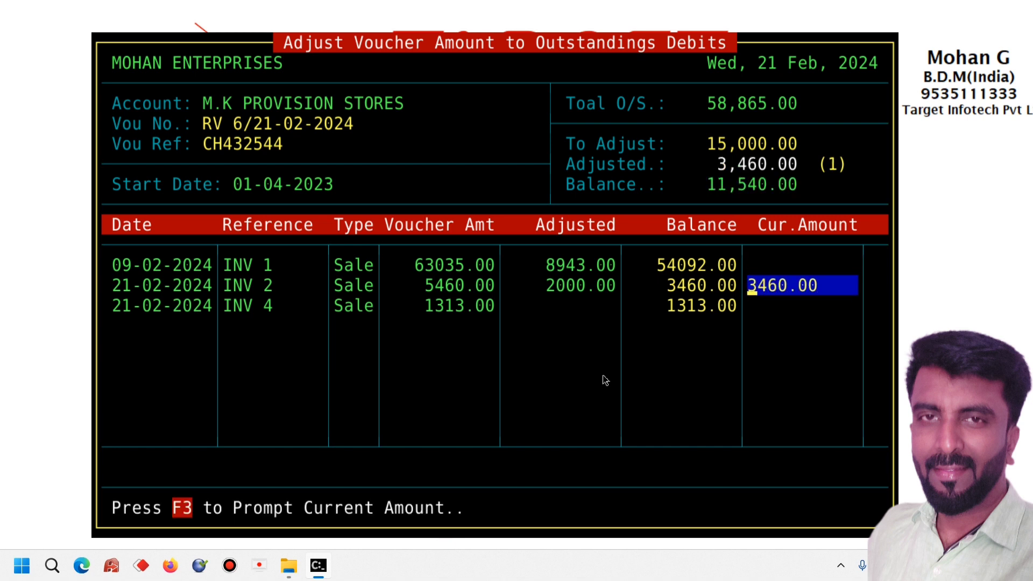
type("0")
key("Up")
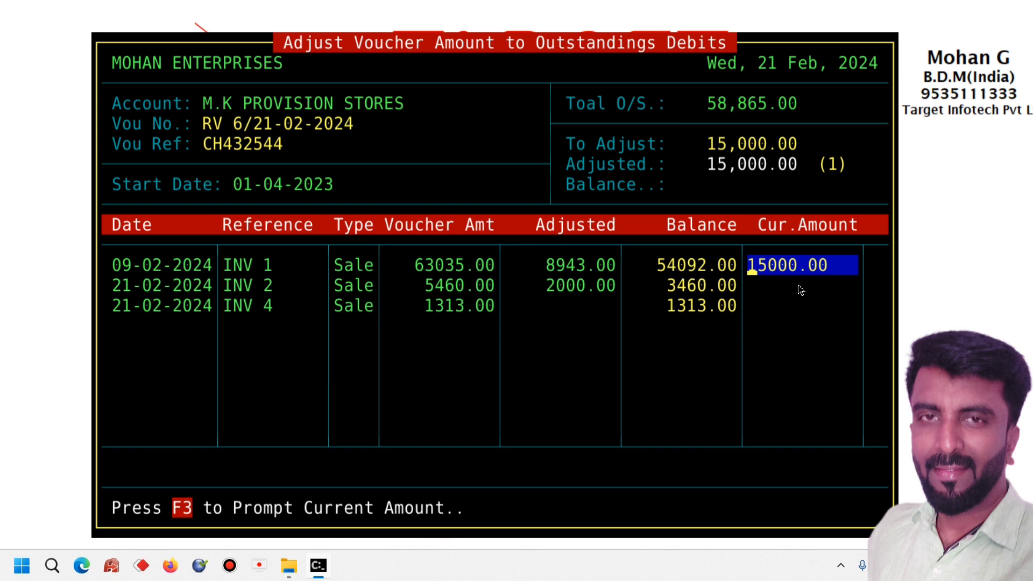
- Adjust the full 15000 against INV 1, leave INV 2 and INV 4 blank, and accept the bills adjustment
key("Return")
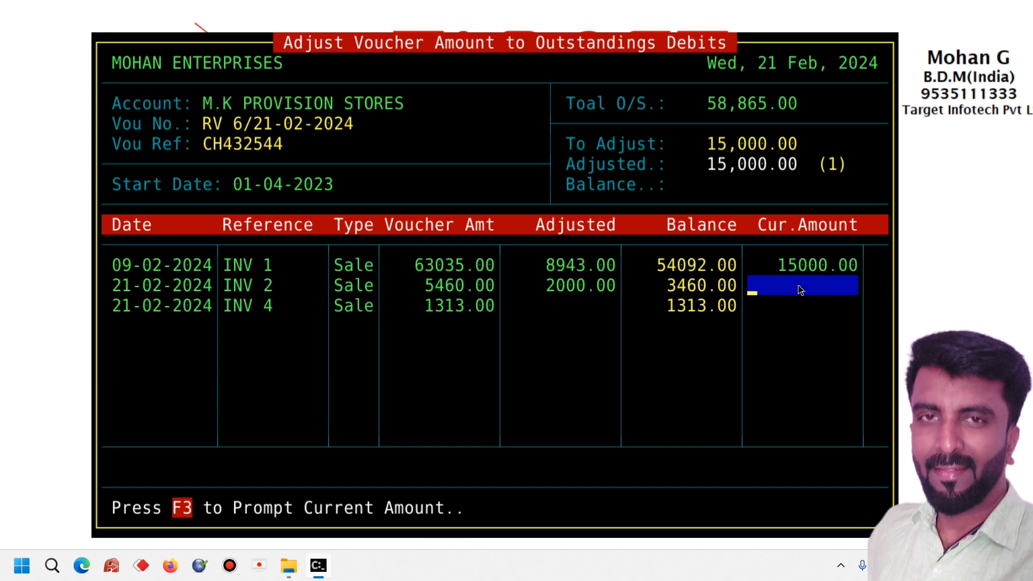
key("Return")
key("Return")
key("Return")
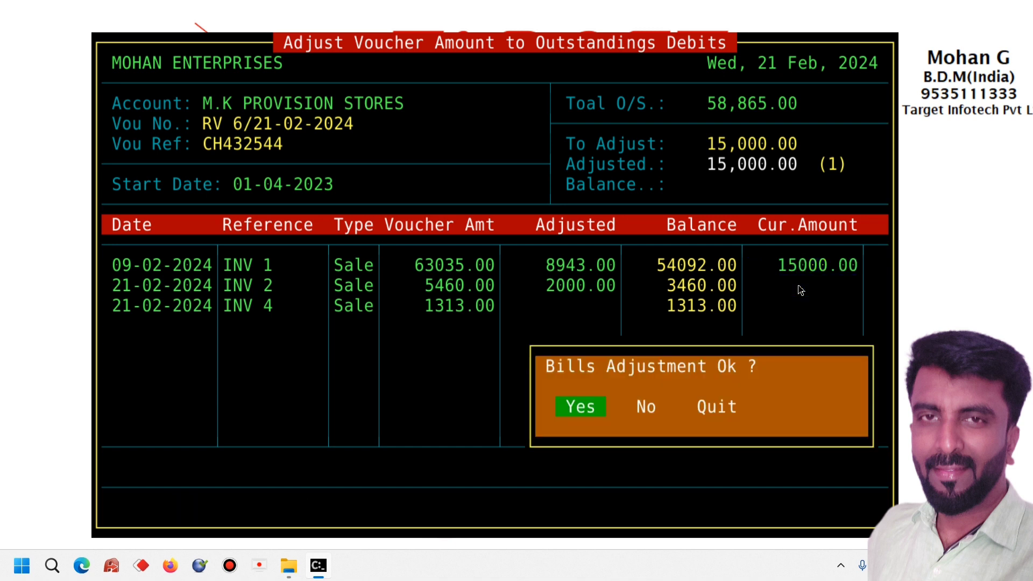
key("Return")
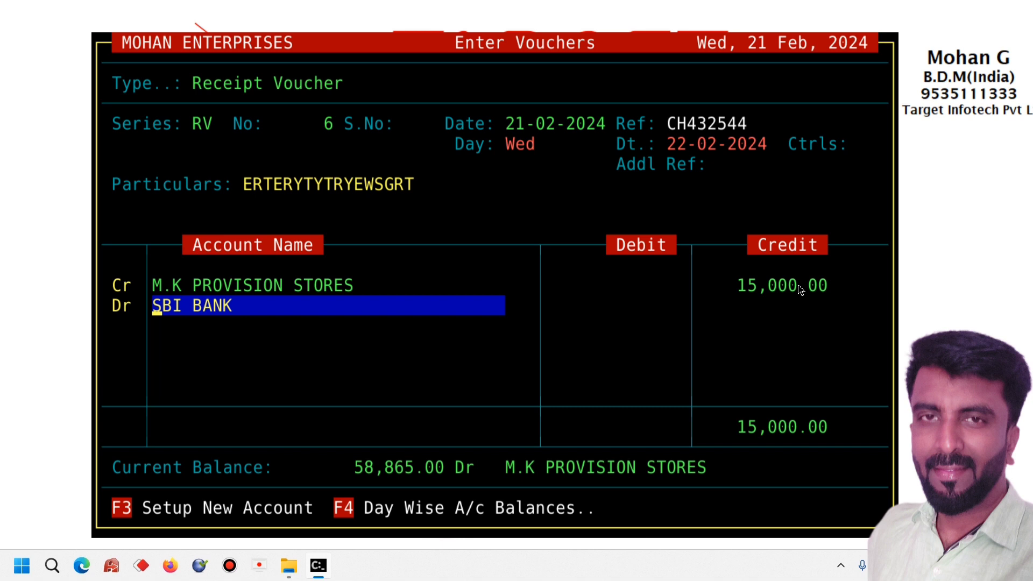
- Look through the ledger accounts around SBI BANK for the bank account to debit
key("Return")
key("Up")
key("Up")
key("Up")
key("Up")
key("Up")
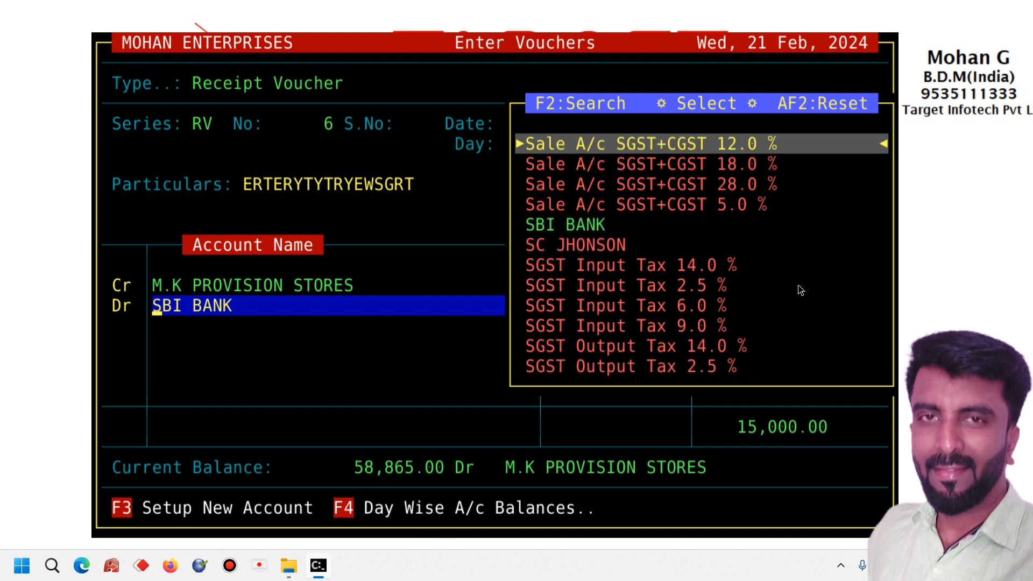
key("Down")
key("Down")
key("Down")
key("Down")
key("Down")
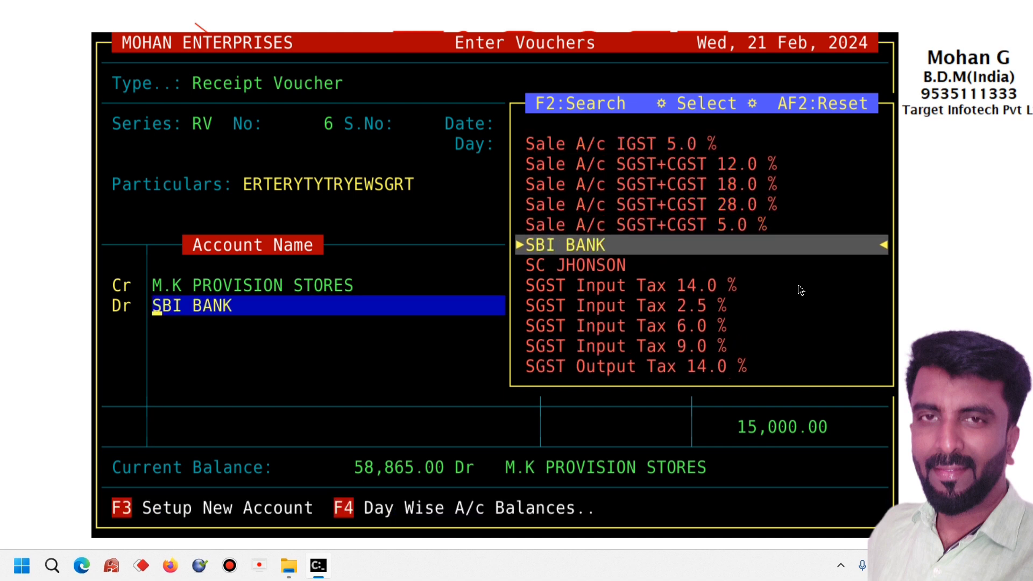
- Add a new ledger account HDFC BANK under Bank Accounts with opening balance 0.00, leaving the short name and type blank
key("F3")
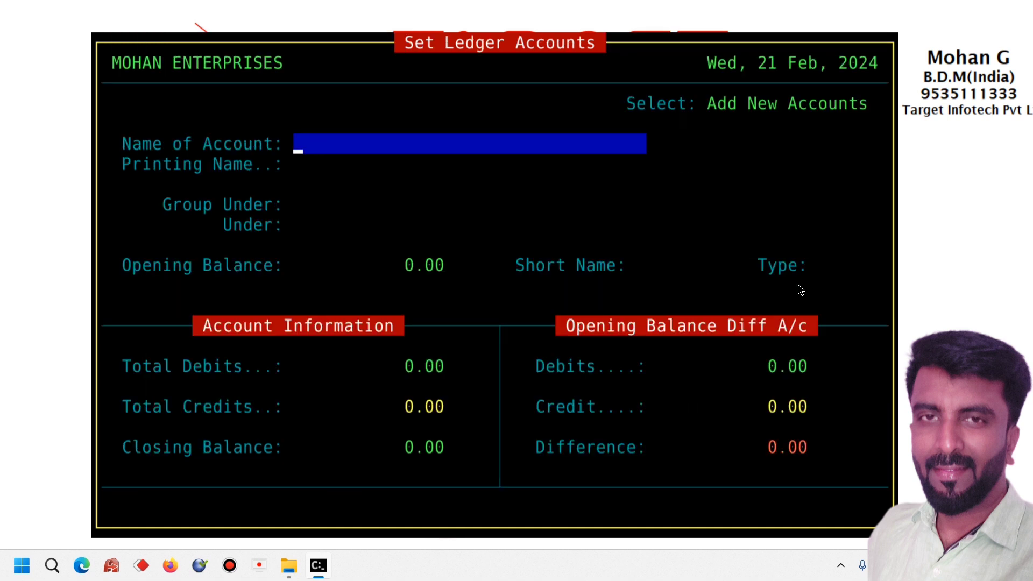
type("HDFC BANK")
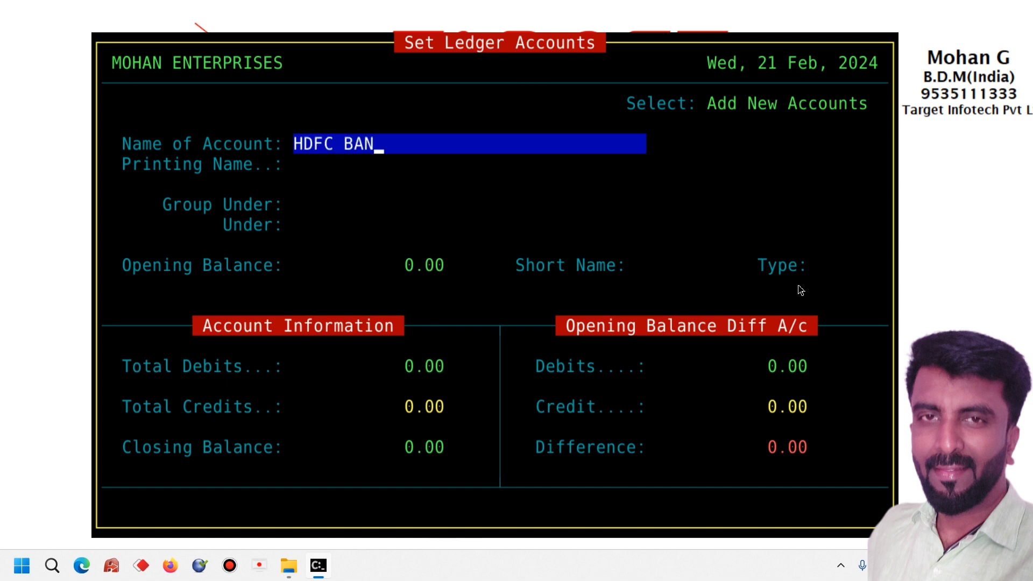
key("Return")
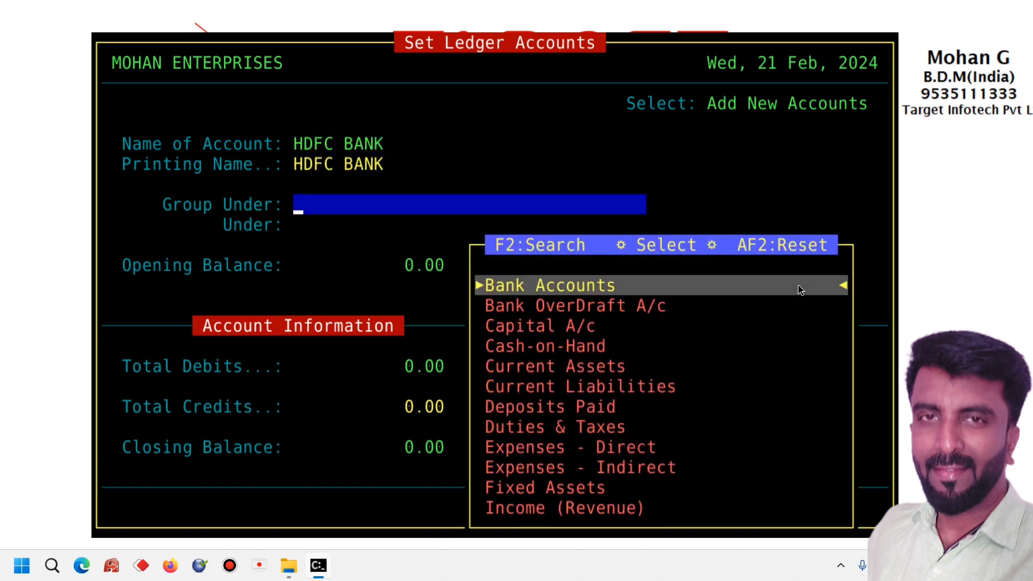
key("Return")
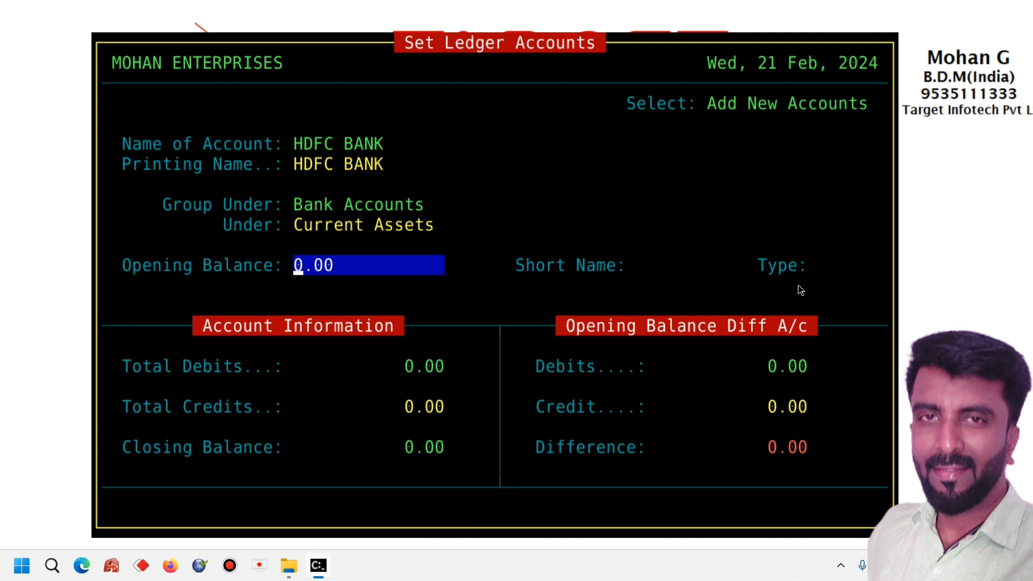
key("Return")
key("Return")
key("Return")
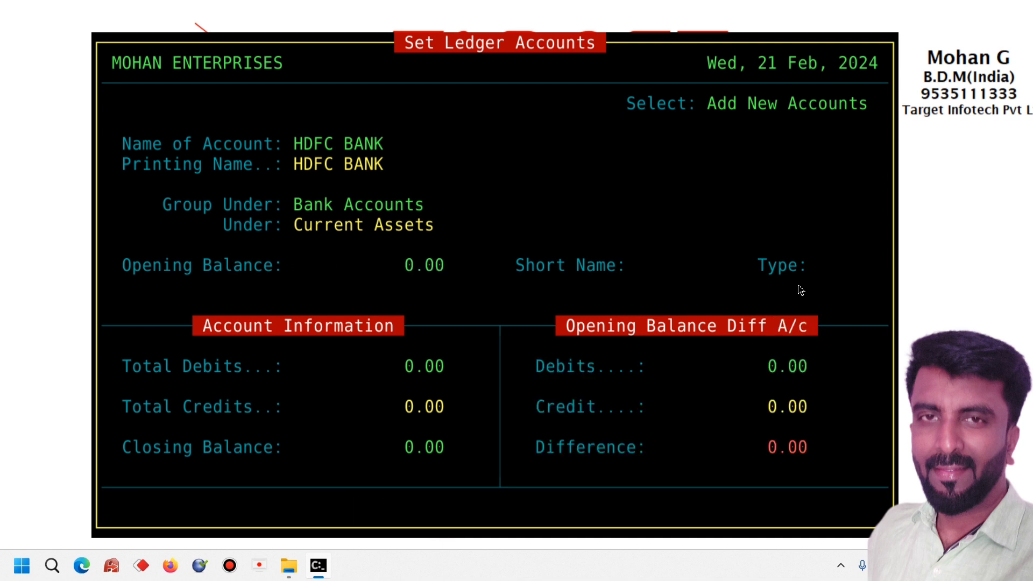
key("Return")
- Debit the HDFC BANK account with 15,000.00 and save the receipt voucher
type("HBI BANK")
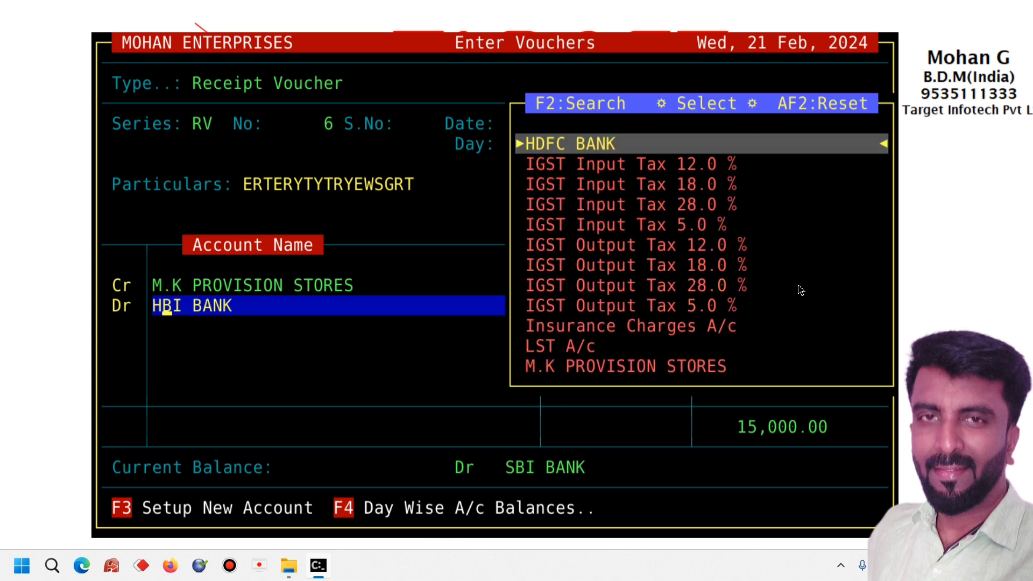
key("Return")
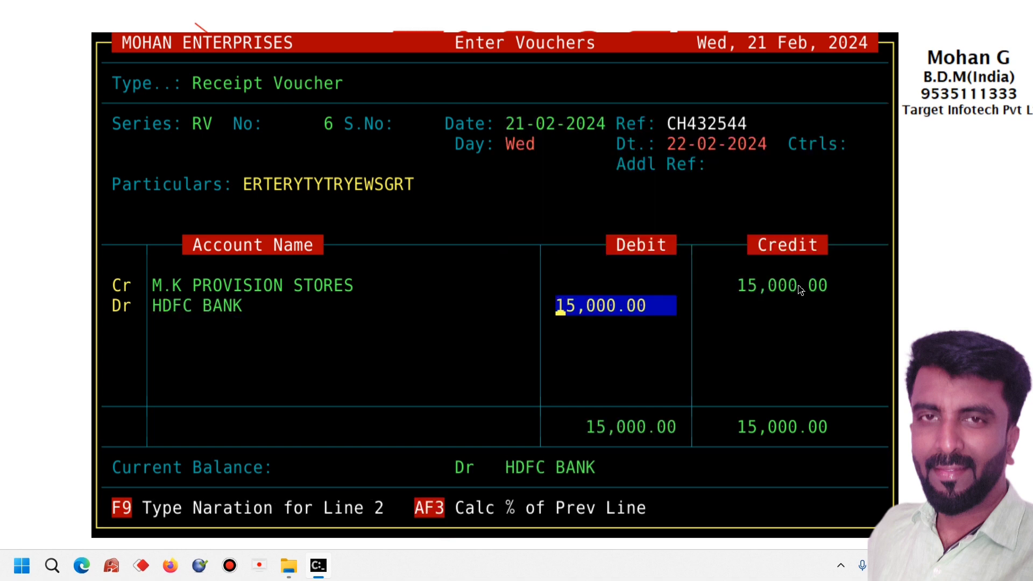
key("Return")
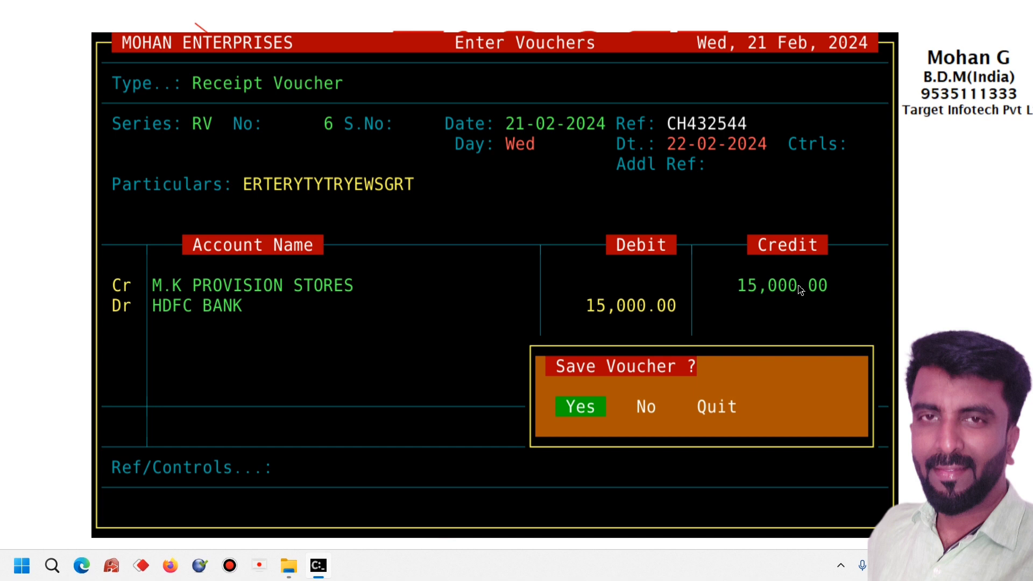
key("Return")
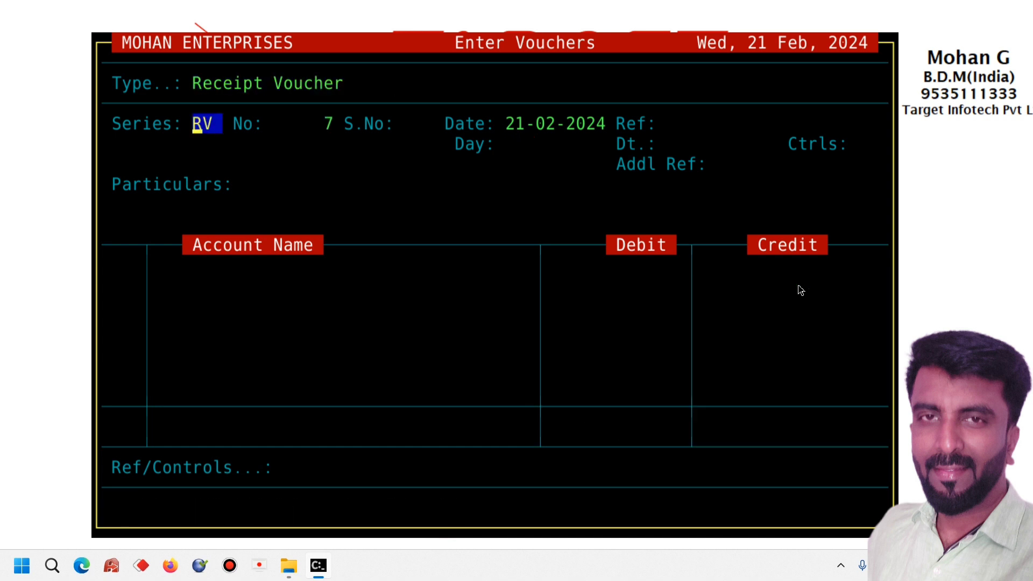
- Start another RV series receipt voucher dated 21-02-2024 with reference CASH, leaving reference date, additional reference and particulars blank
key("Return")
key("Return")
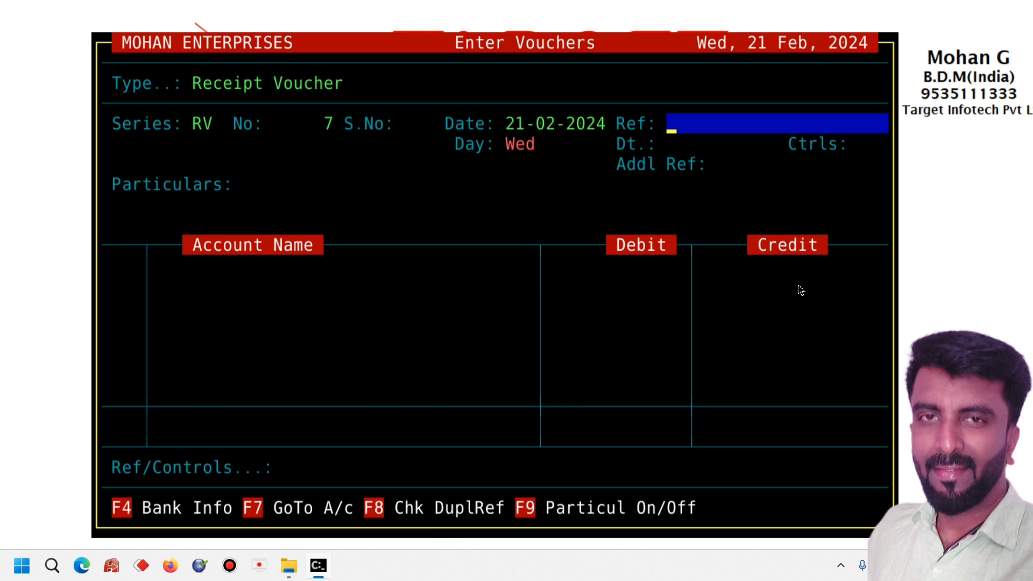
type("CASH")
key("Return")
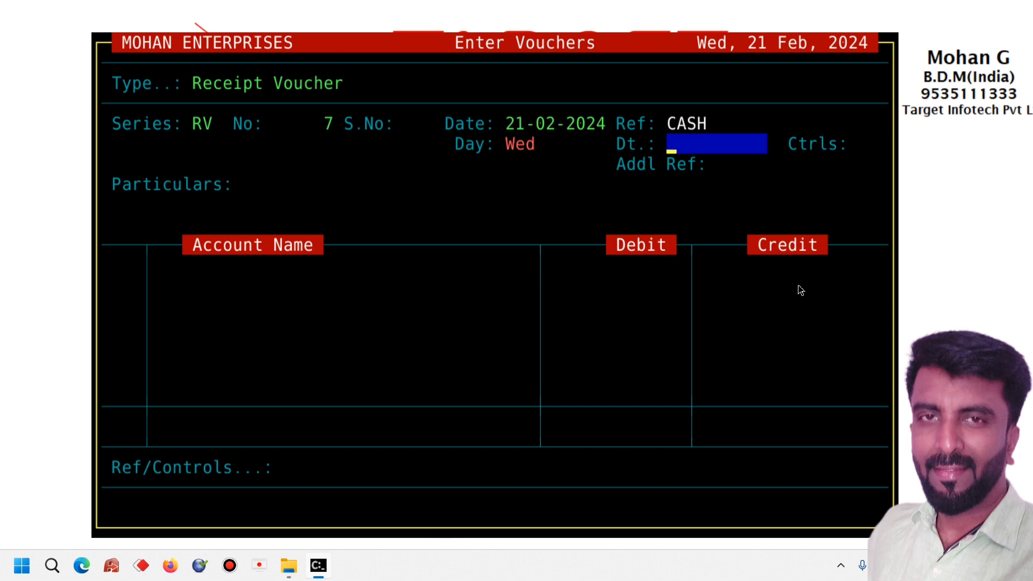
key("Return")
key("Return")
key("Return")
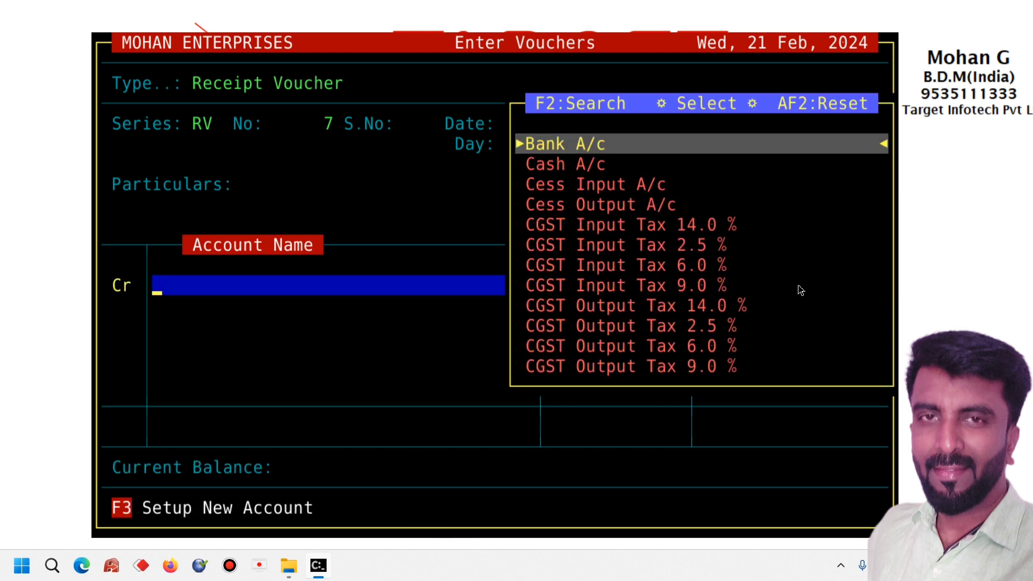
- Credit the ML KRISHNA STORES account, leaving the bank and branch information blank
type("ML")
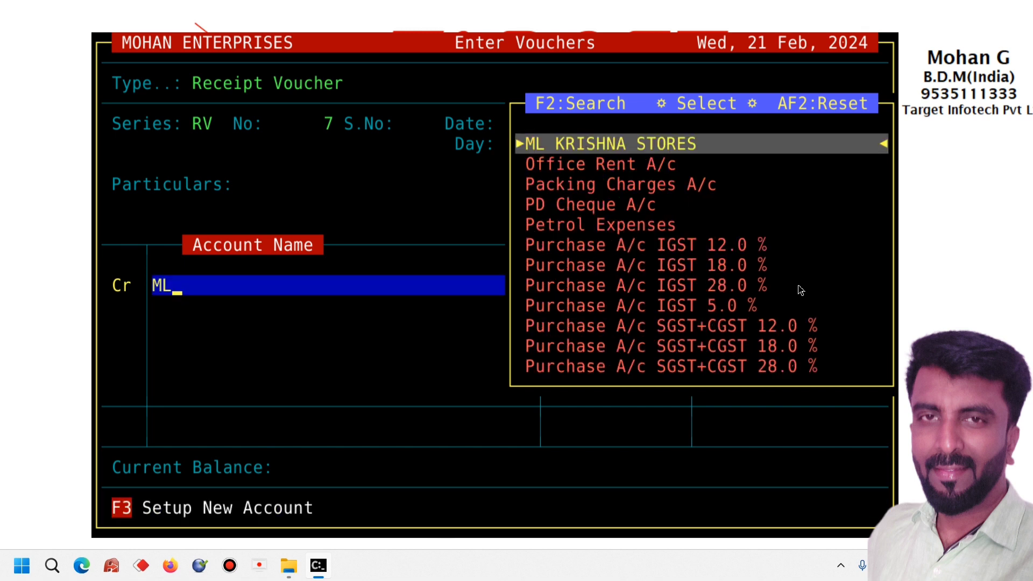
key("Return")
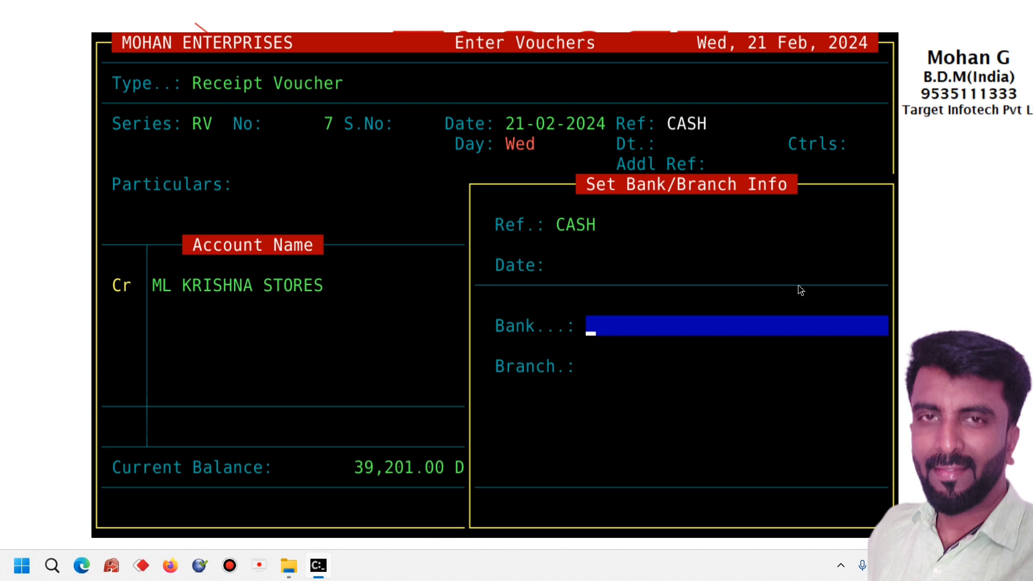
key("Return")
key("Return")
key("Return")
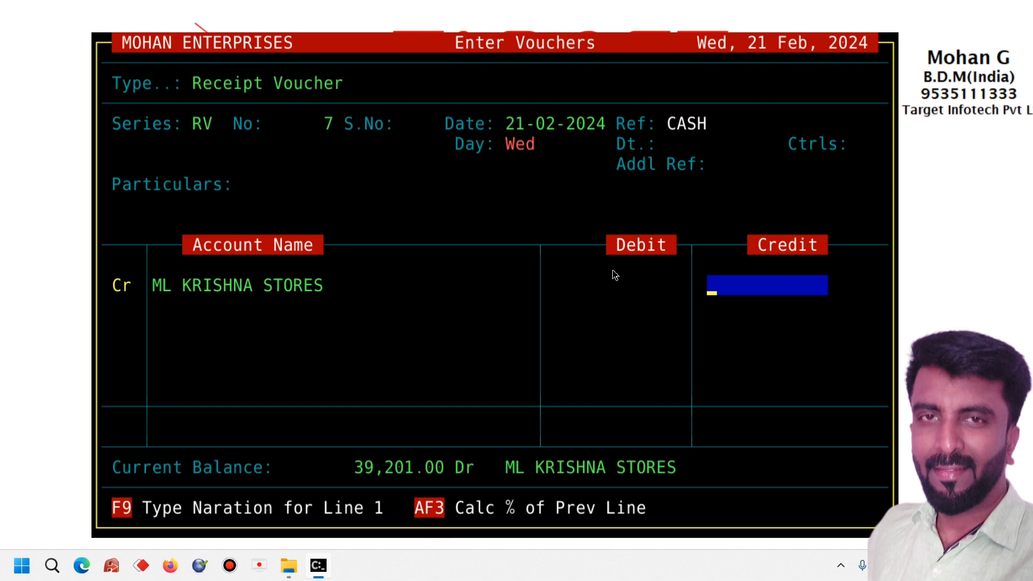
- Set the ML KRISHNA STORES credit to 10000 and adjust it against INV 3, using start date 01-04-2023
type("10000")
key("Return")
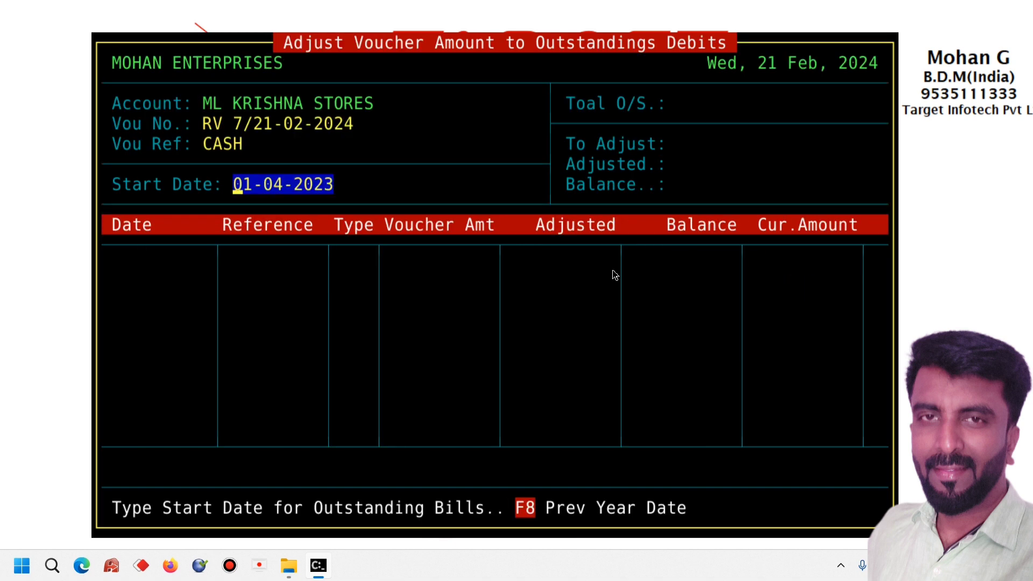
key("Return")
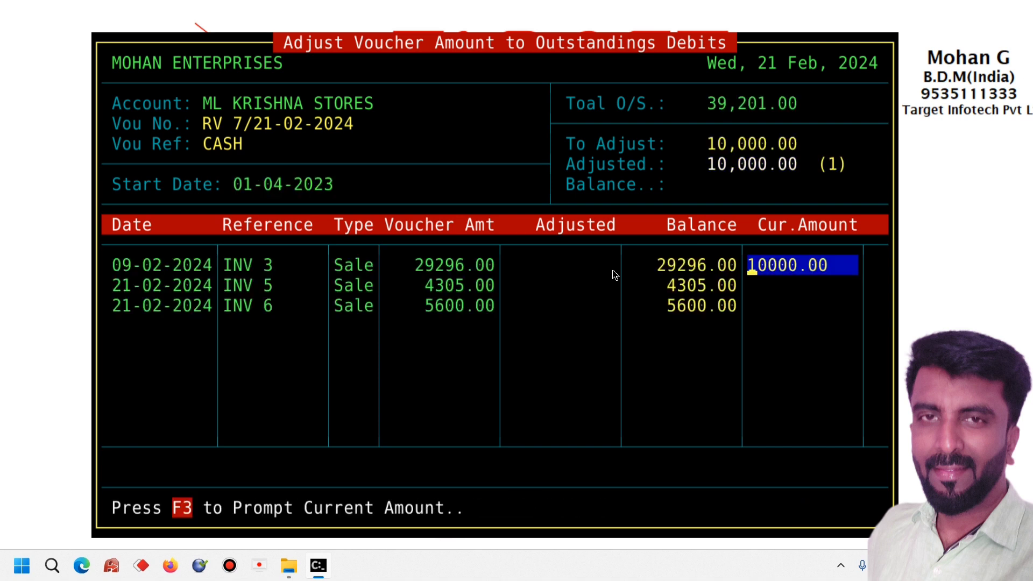
key("Return")
key("Return")
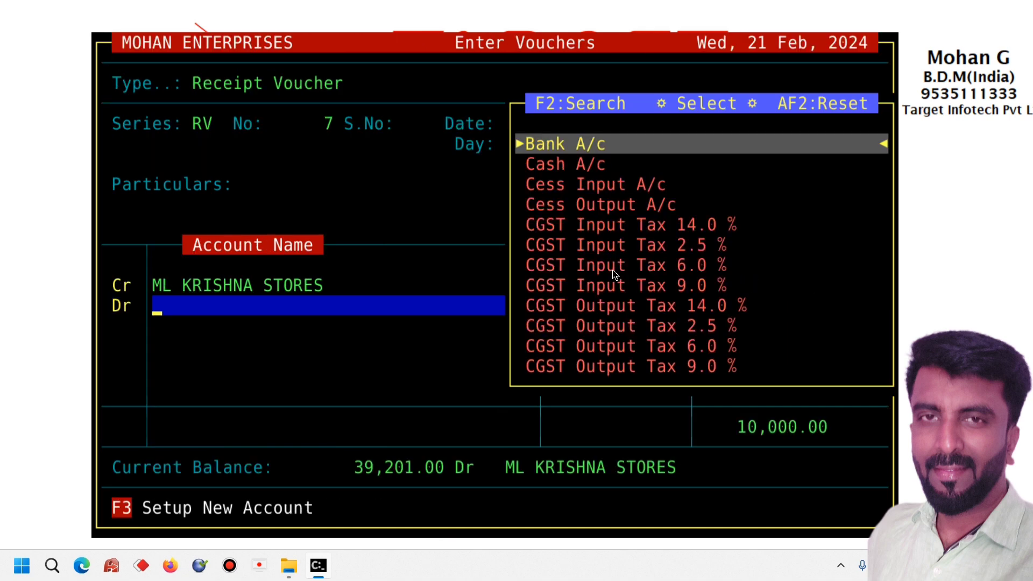
- Debit Cash A/c with 10,000.00 and save the cash receipt voucher
type("CAS")
key("Return")
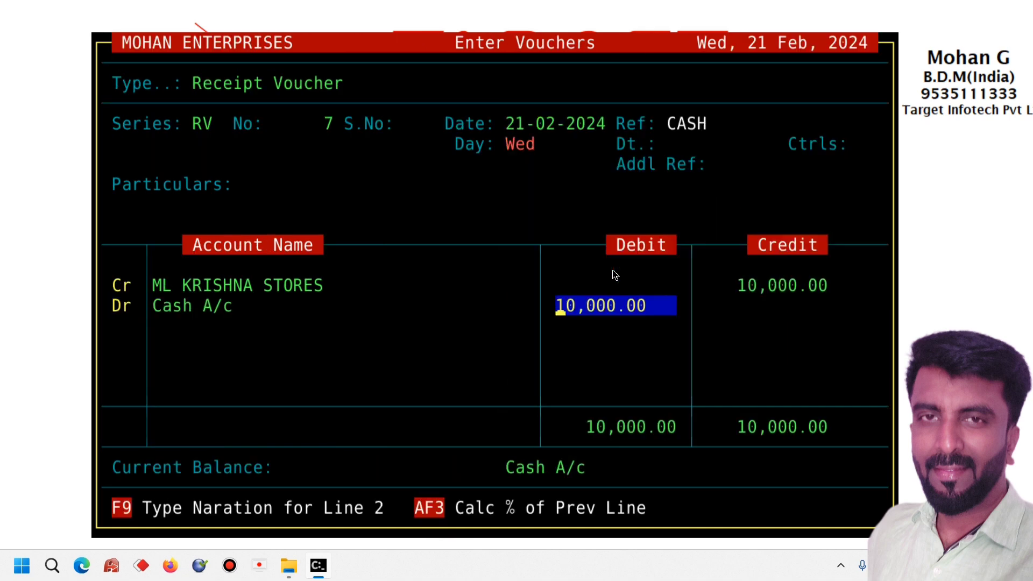
key("Return")
key("Return")
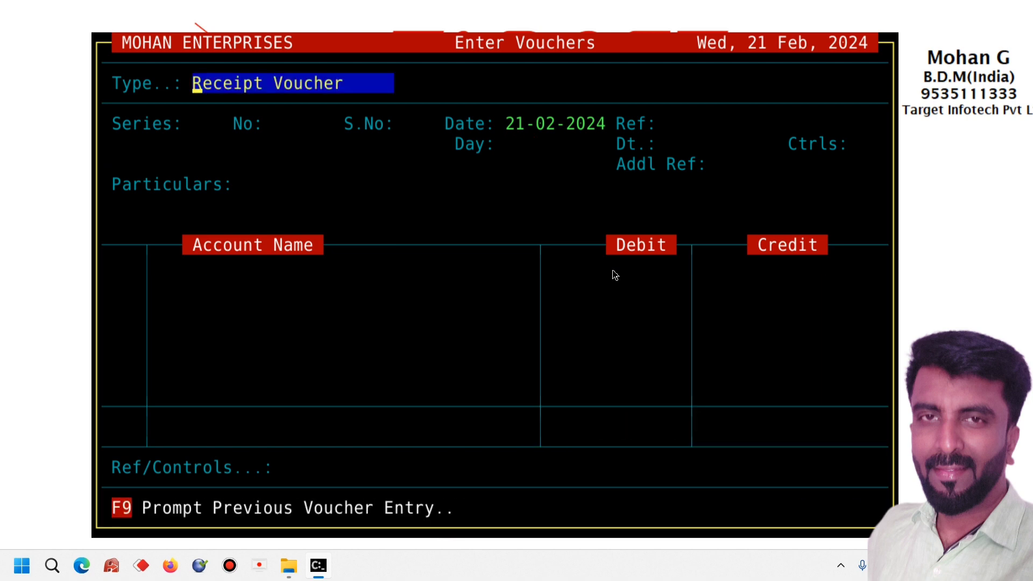
- Leave voucher entry and open the accounts ledger display
key("Escape")
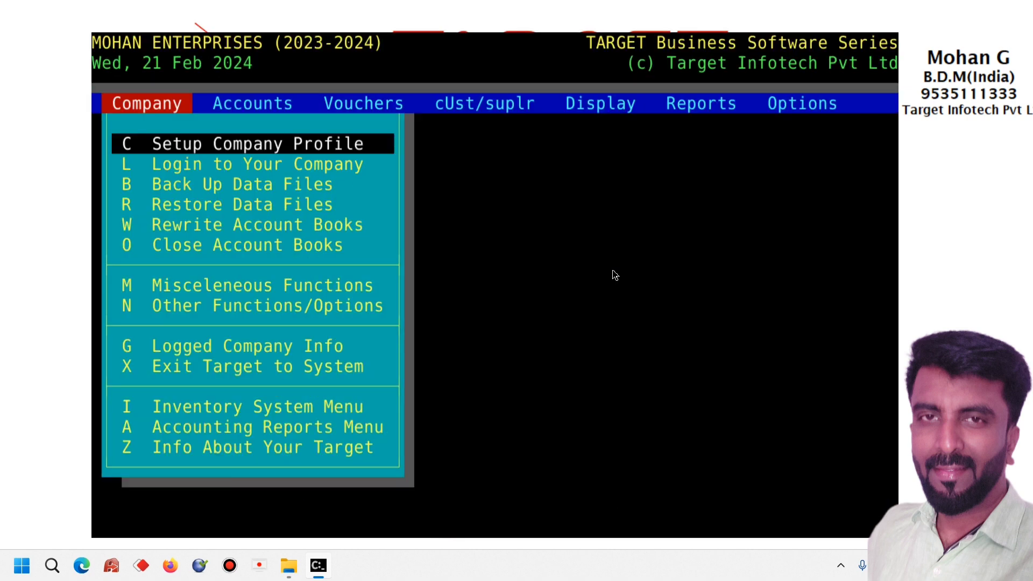
key("Right")
key("Right")
key("Right")
key("Right")
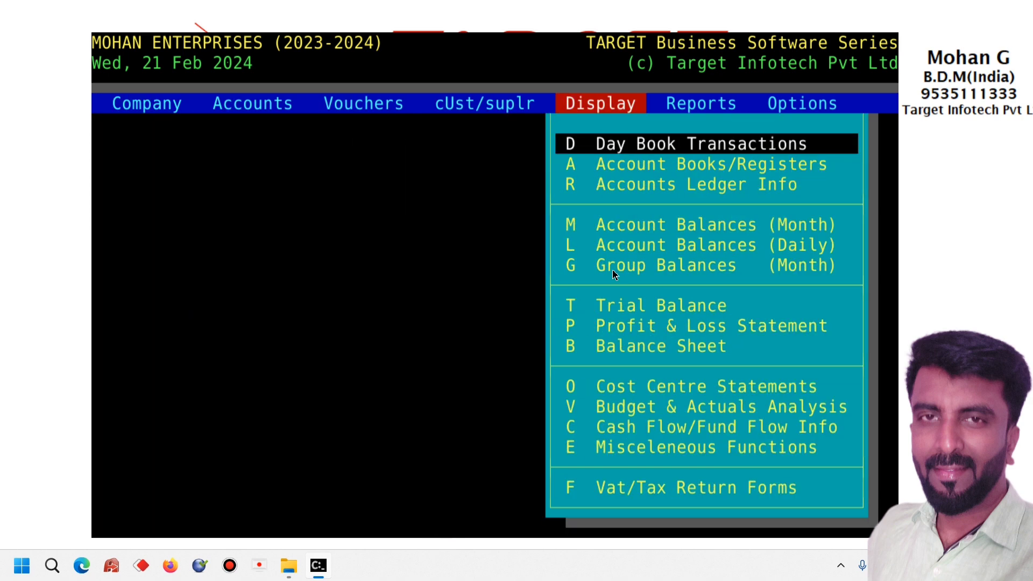
key("Down")
key("Down")
key("Return")
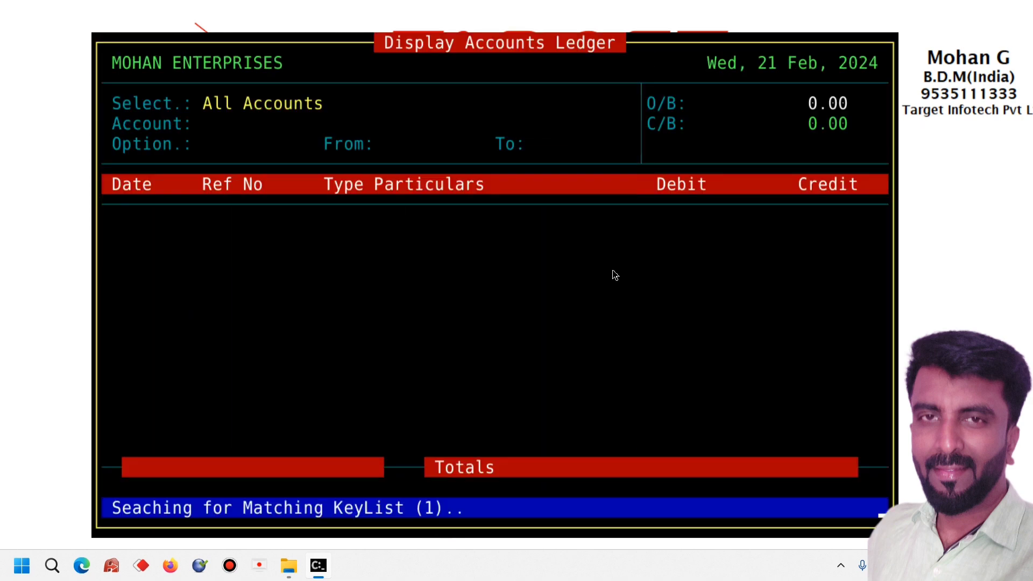
- View the M.K PROVISION STORES ledger as of date for 01-04-2023 to 31-03-2024, and close the ledger display
type("M.K")
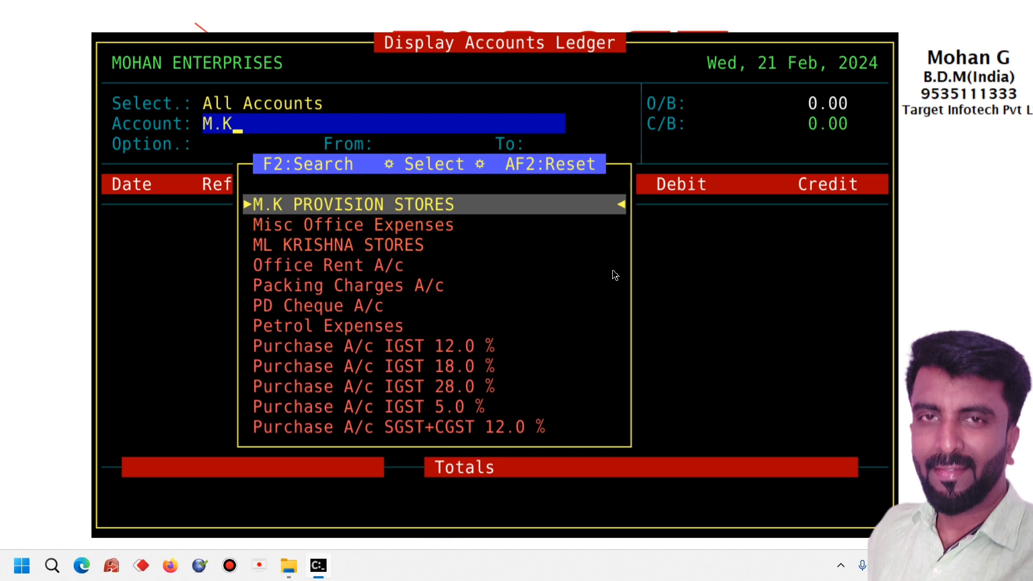
key("Return")
key("Return")
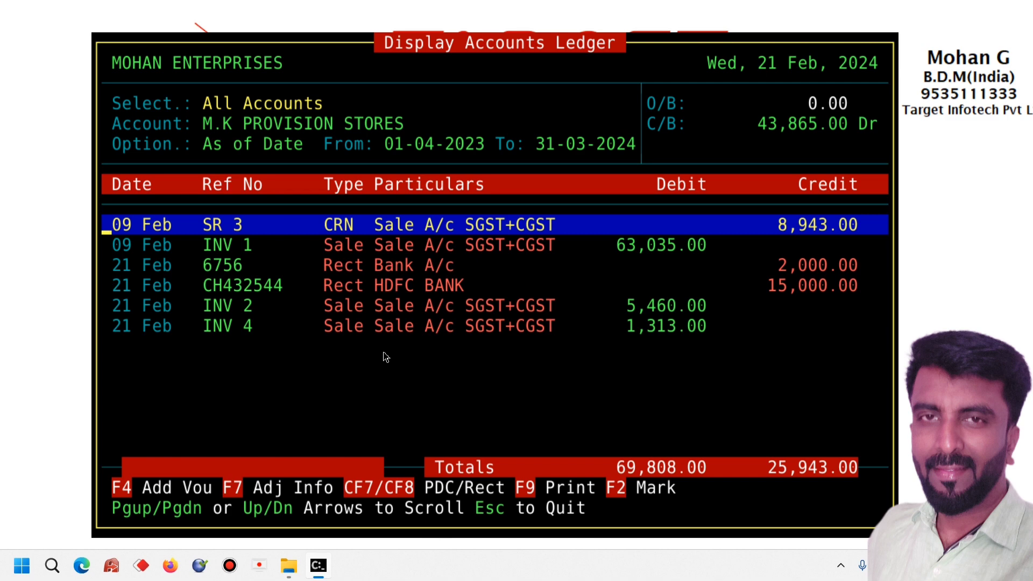
key("Escape")
key("Escape")
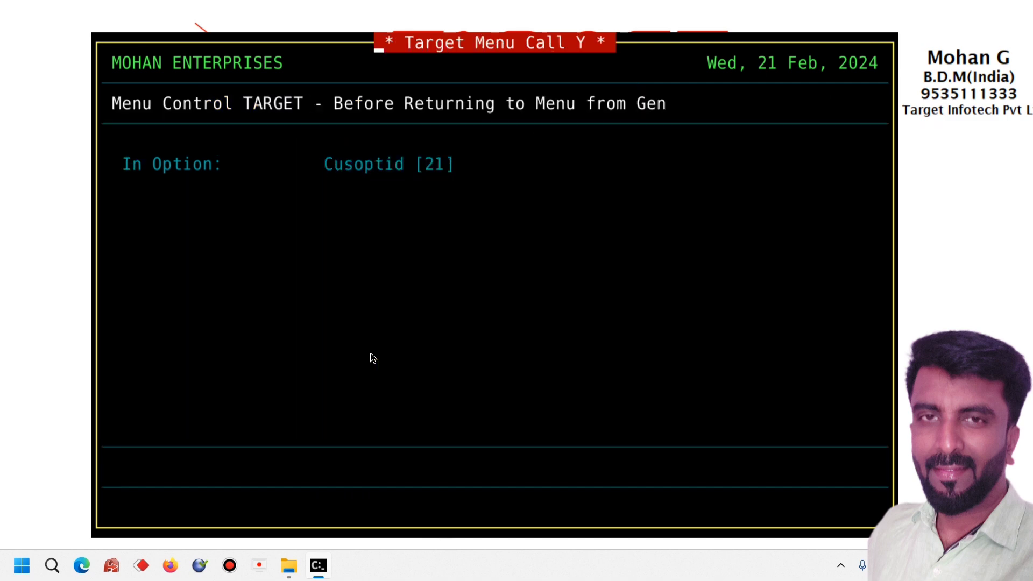
- Switch to the inventory system and open a blank sales invoice
key("Right")
key("Right")
key("Right")
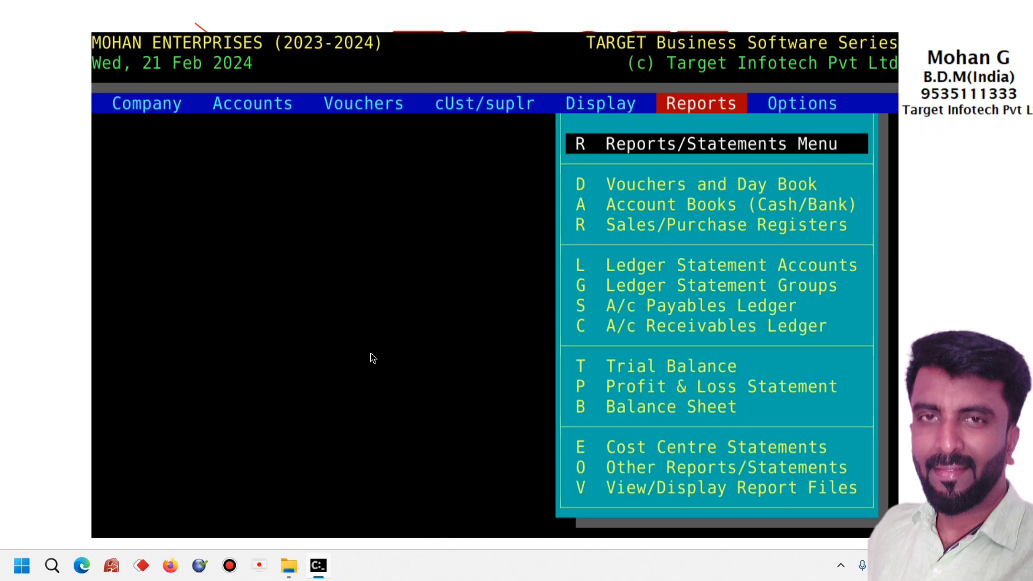
key("i")
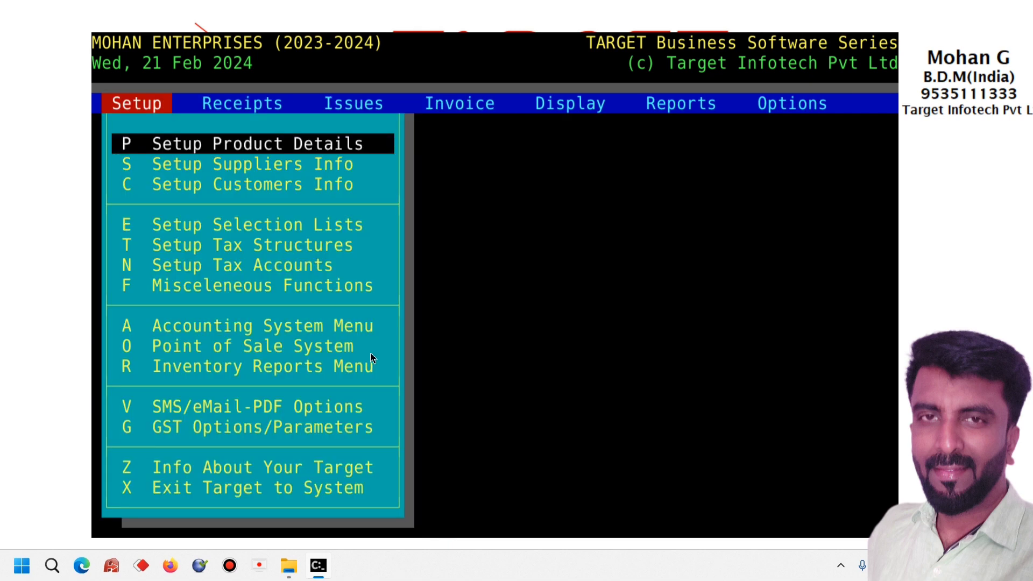
key("Right")
key("Right")
key("Right")
key("Return")
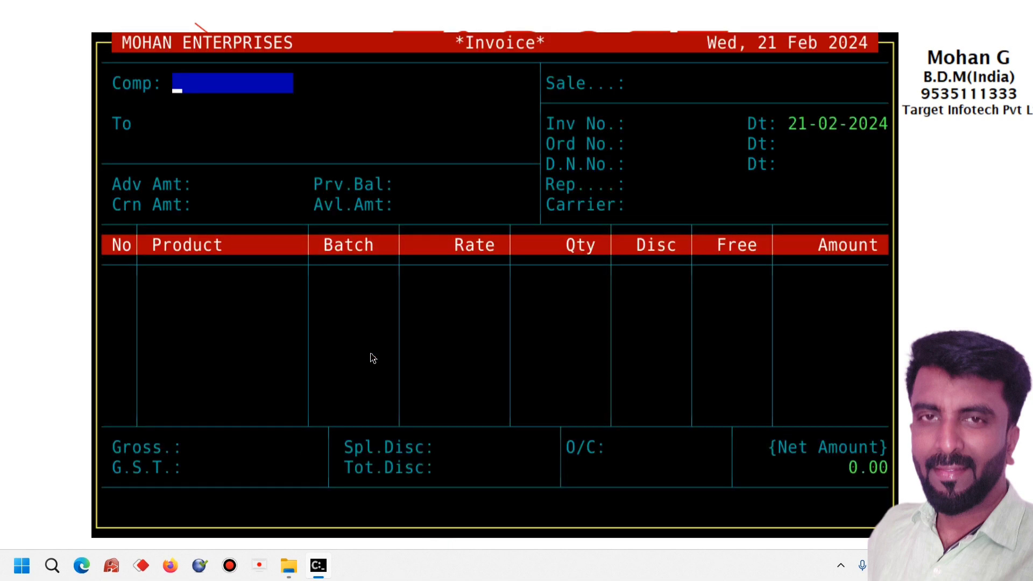
type("M.K")
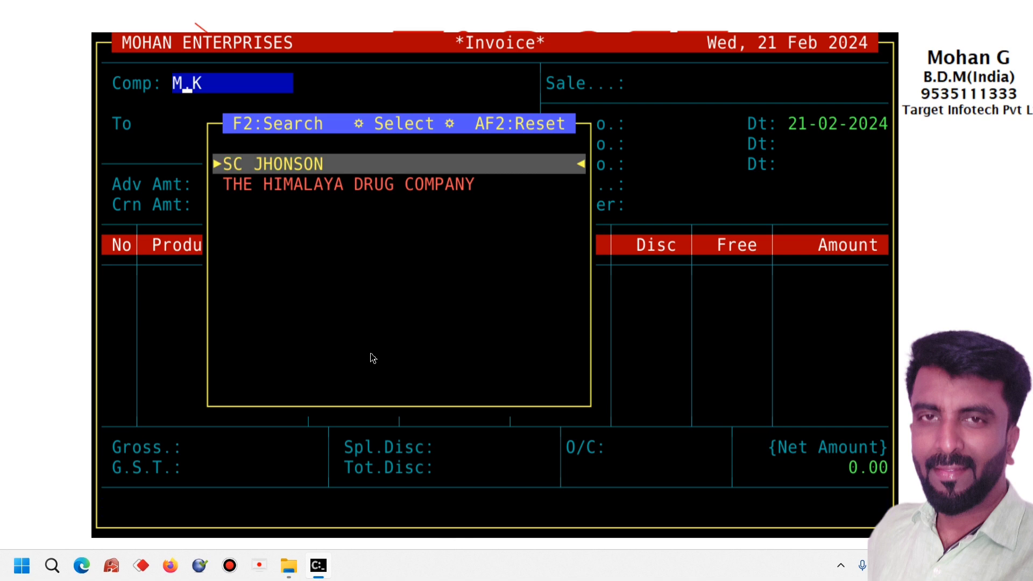
key("Escape")
key("Escape")
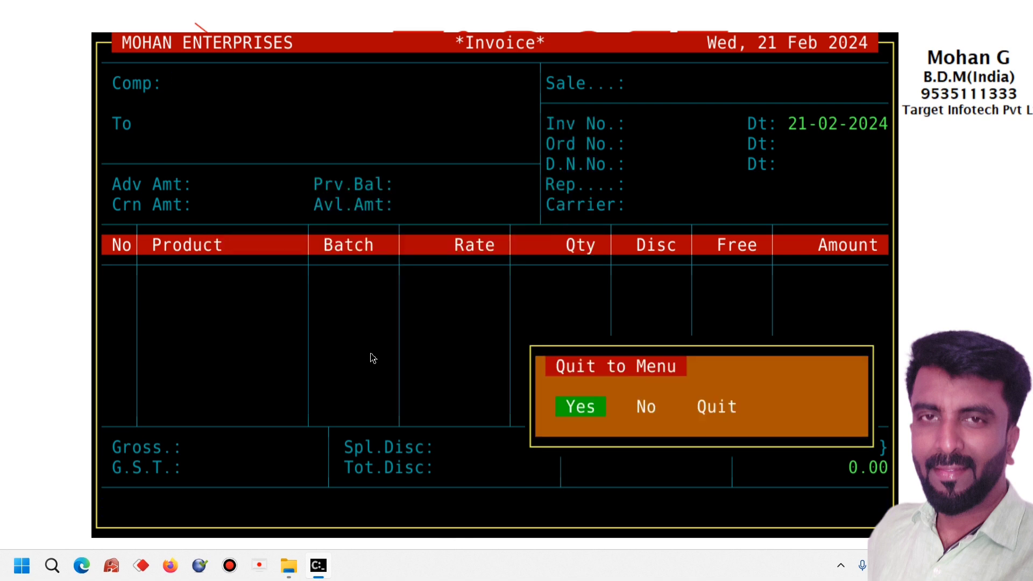
key("Right")
key("Return")
- Leave the invoice company blank, choose customer M.K PROVISION STORES, view its outstanding bills and account information, and quit the invoice unsaved
key("Return")
type("M")
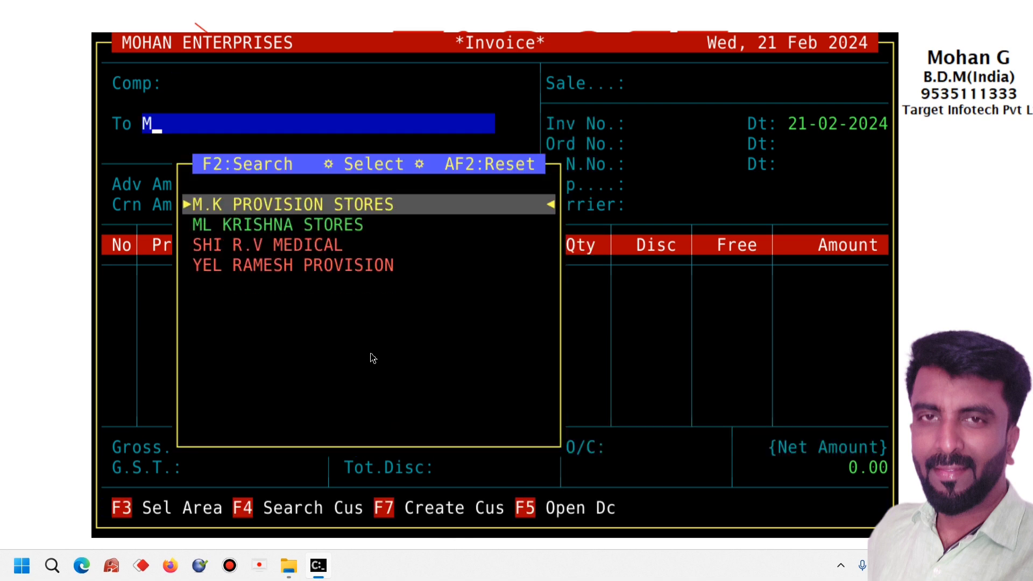
key("Return")
key("F8")
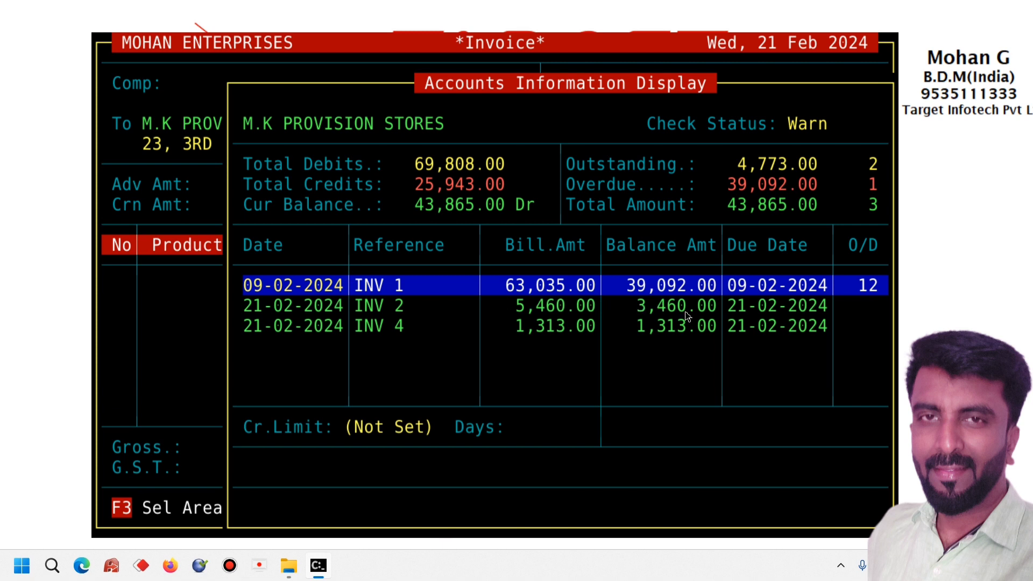
key("Escape")
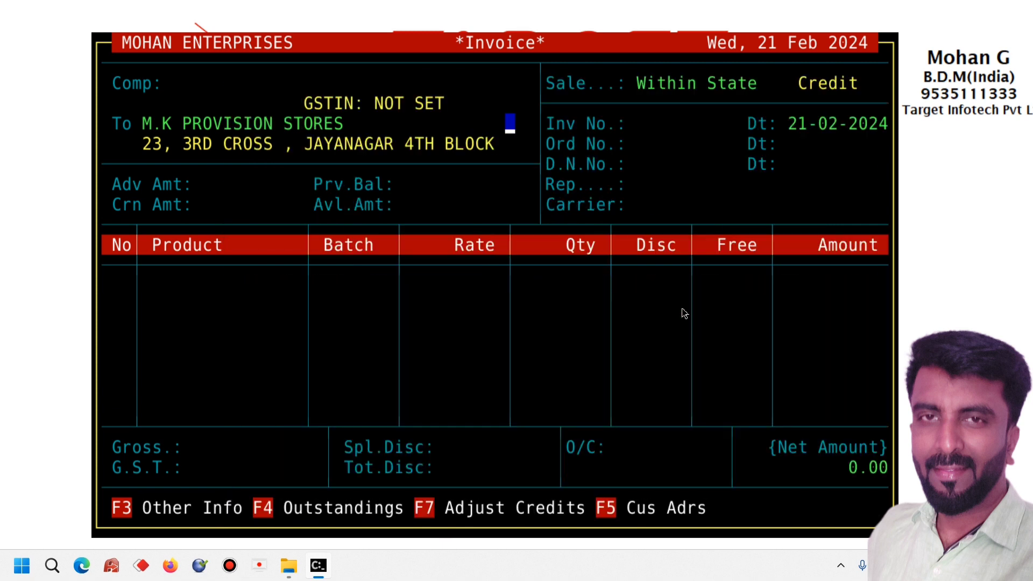
key("Escape")
key("Escape")
key("Escape")
key("Escape")
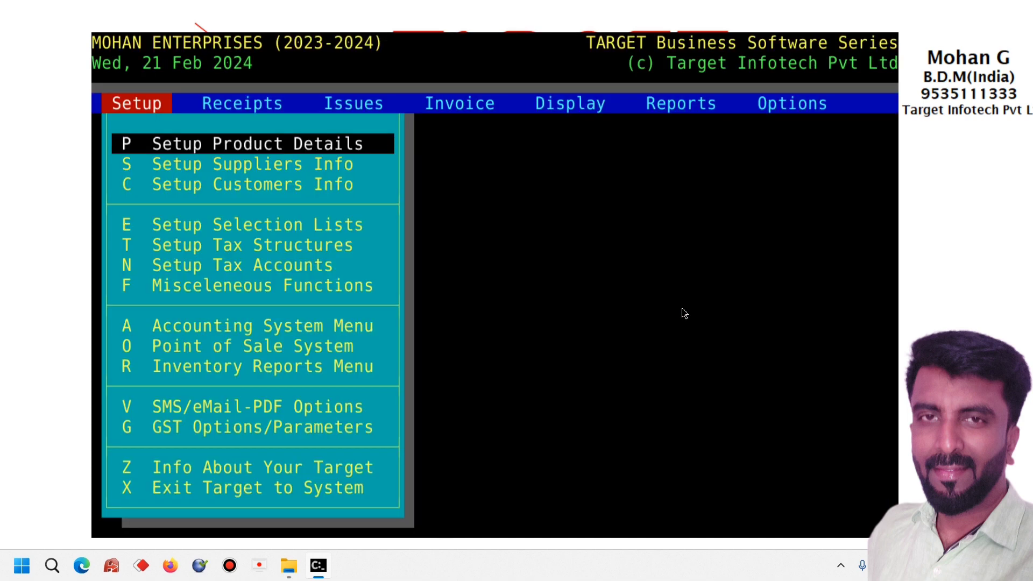